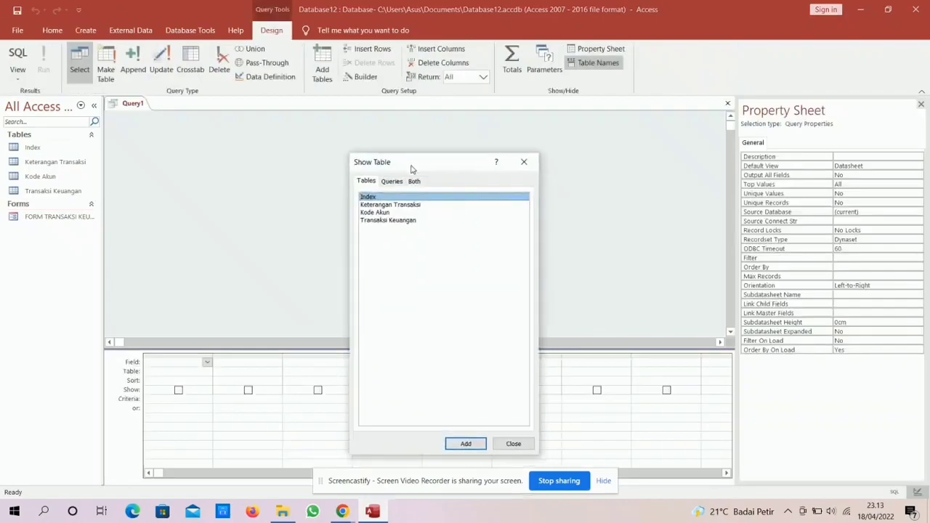
# Add the Keterangan Transaksi, Kode Akun and Transaksi Keuangan tables to the new query and close the table chooser.
pyautogui.click(422, 205)
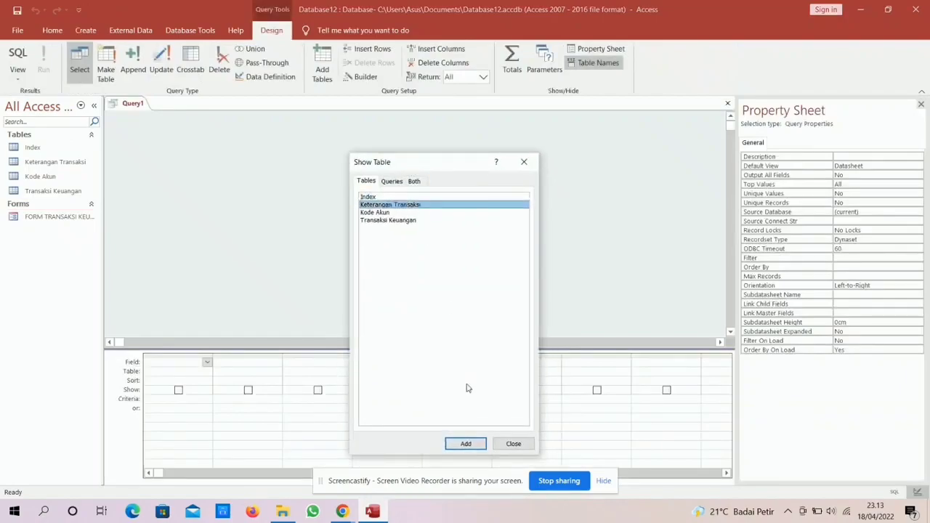
pyautogui.click(466, 443)
pyautogui.click(410, 213)
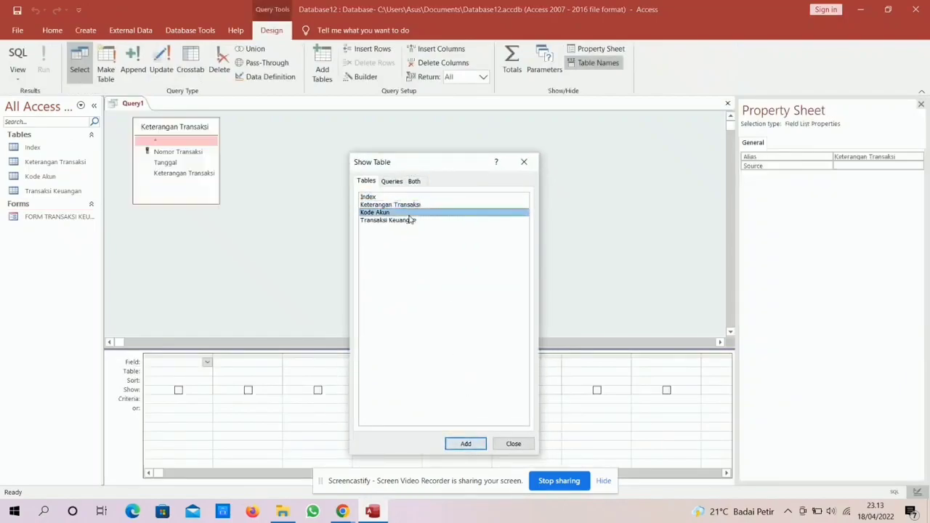
pyautogui.click(464, 444)
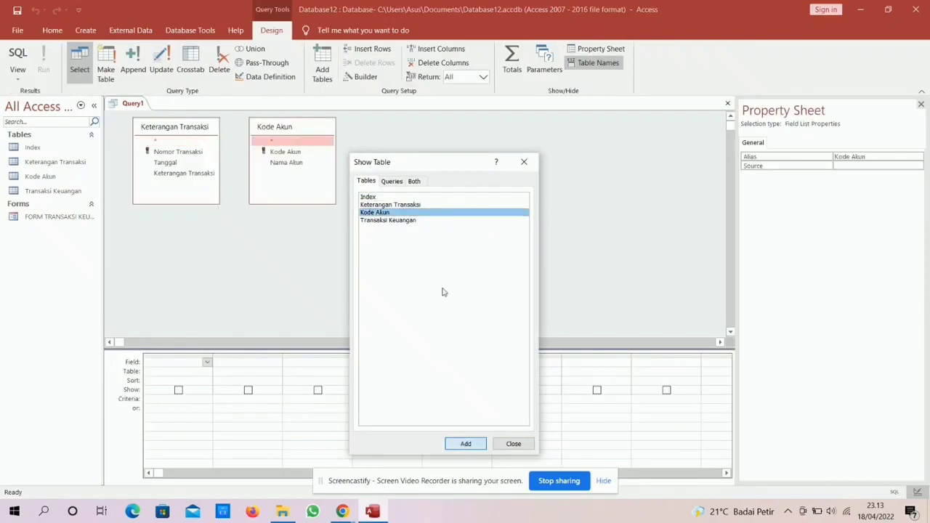
pyautogui.click(438, 220)
pyautogui.click(466, 445)
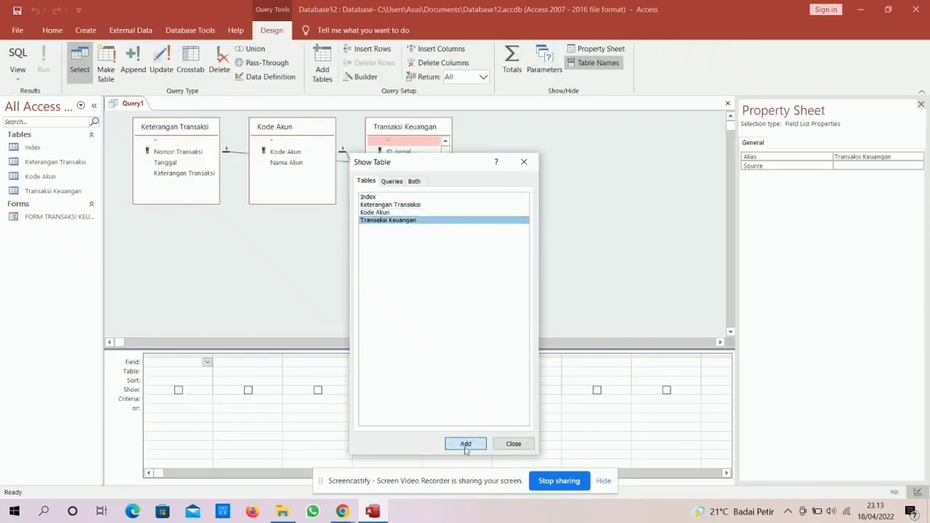
pyautogui.click(513, 444)
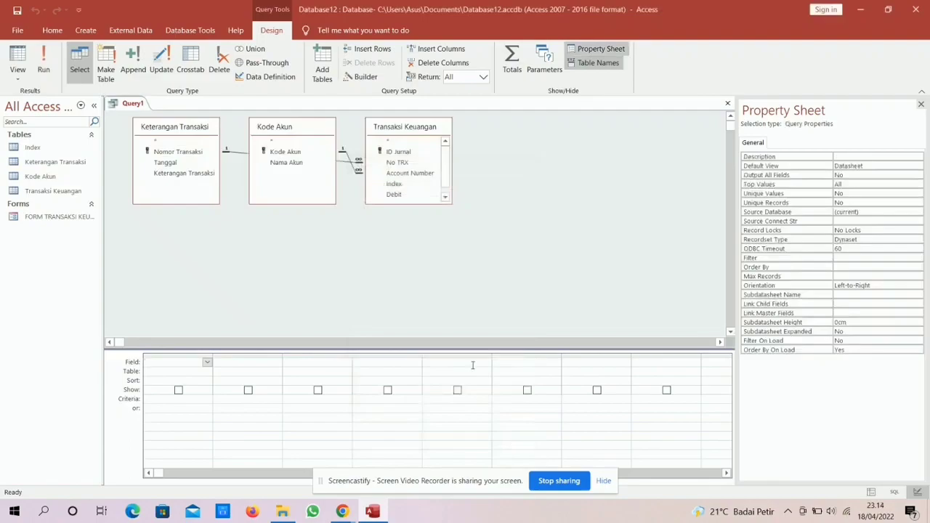
# Add the fields ID Jurnal, Nomor Transaksi, Tanggal, Account Number and Nama Akun to the query's design grid, in that order.
pyautogui.doubleClick(419, 153)
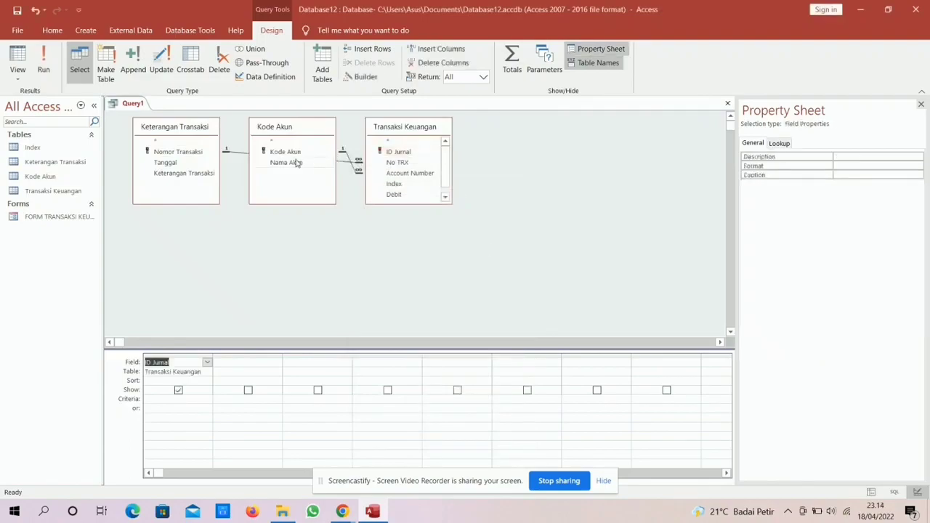
pyautogui.doubleClick(177, 152)
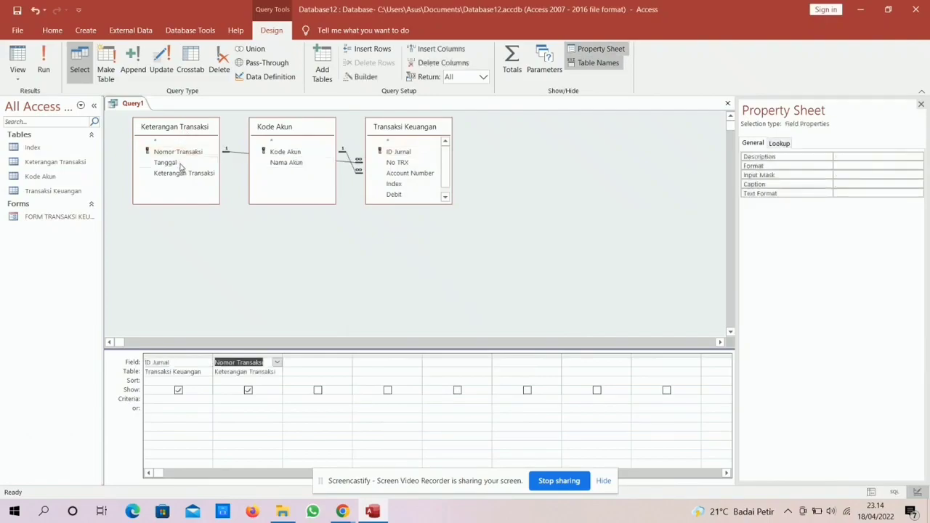
pyautogui.doubleClick(180, 165)
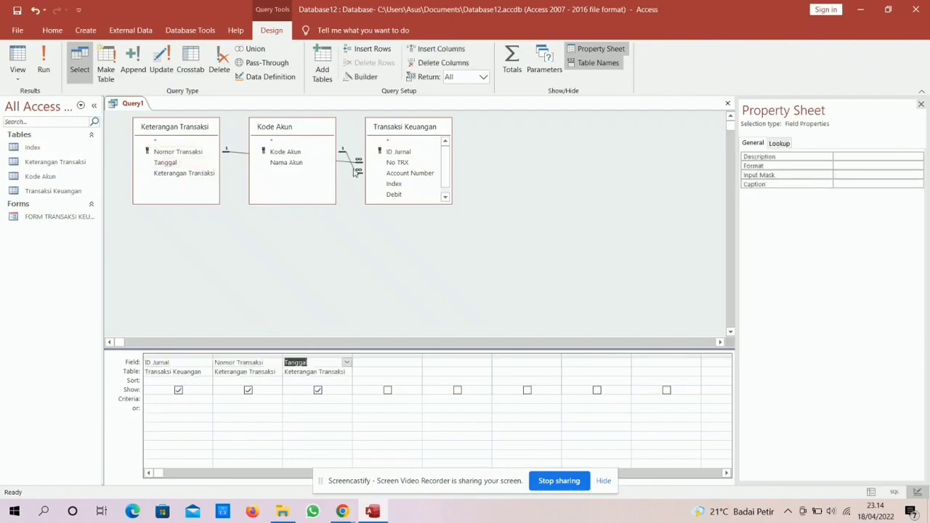
pyautogui.click(390, 176)
pyautogui.doubleClick(390, 175)
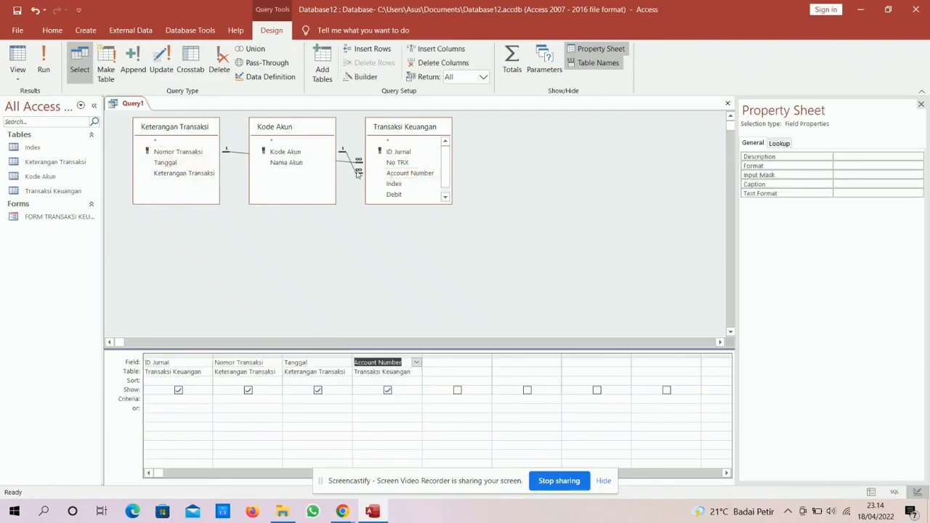
pyautogui.click(304, 166)
pyautogui.doubleClick(304, 165)
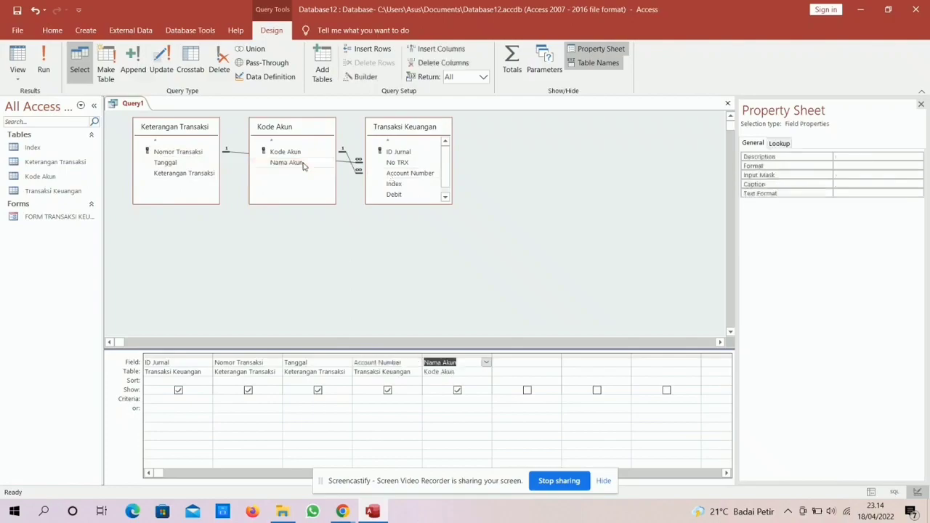
# Add Index, Keterangan Transaksi, Debit and Kredit as the next query columns.
pyautogui.doubleClick(416, 184)
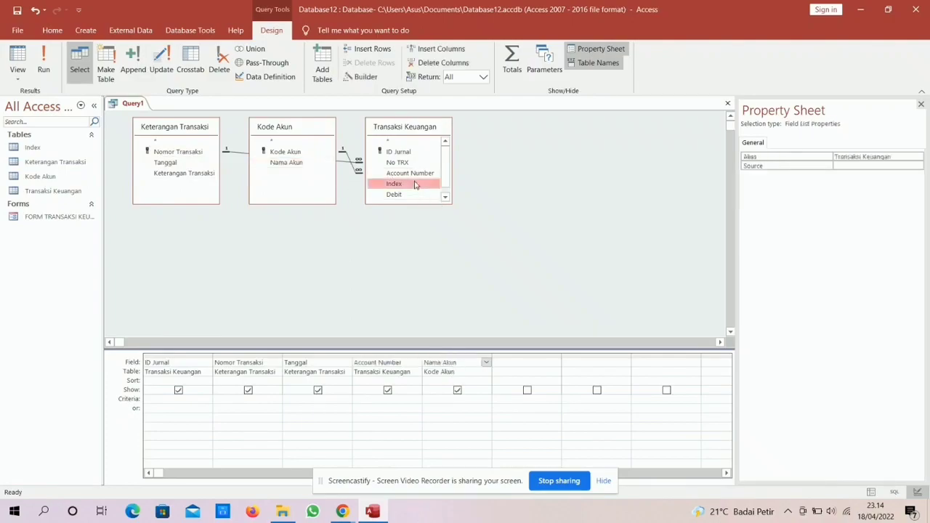
pyautogui.doubleClick(204, 177)
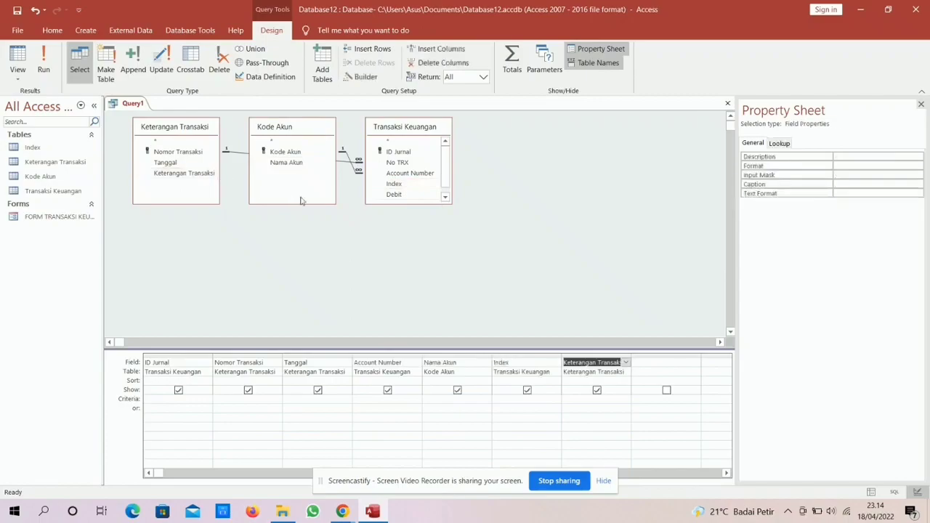
pyautogui.doubleClick(418, 192)
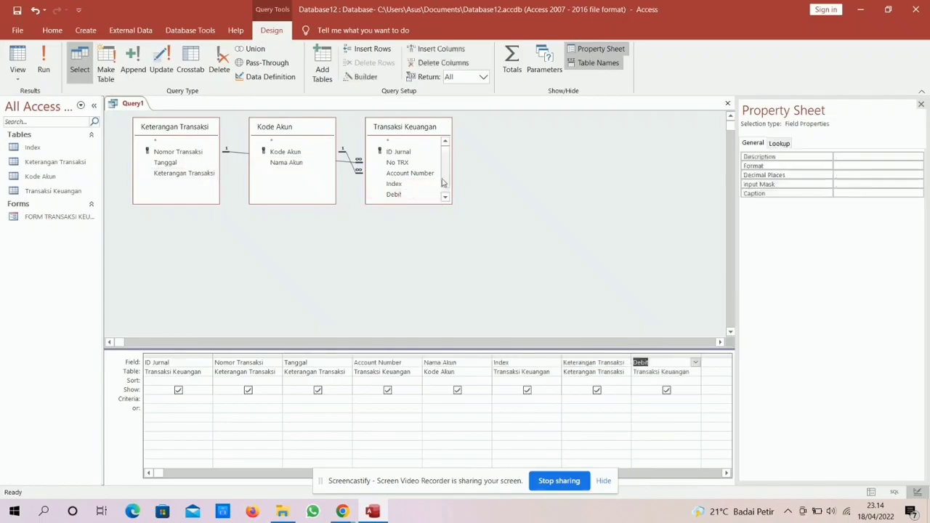
pyautogui.click(446, 196)
pyautogui.doubleClick(428, 198)
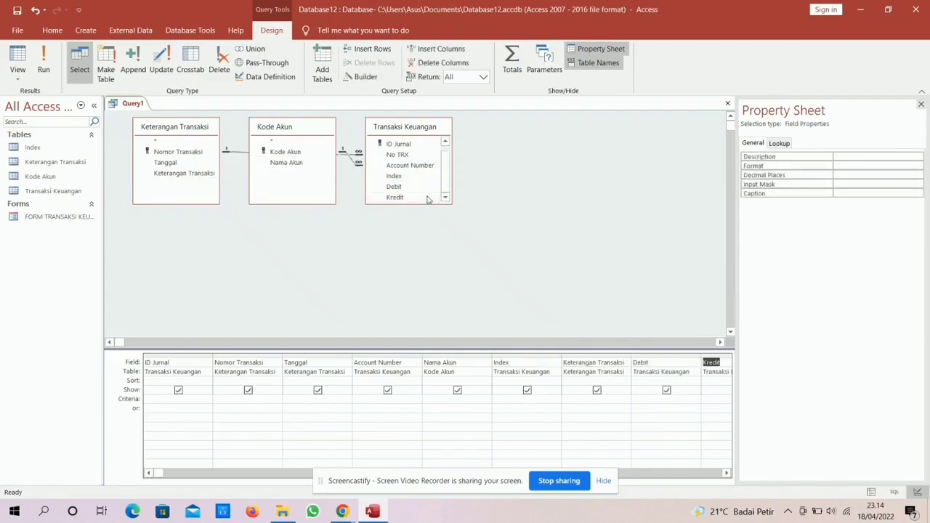
# Run the query and save it as "Q_jurnal umum".
pyautogui.click(51, 72)
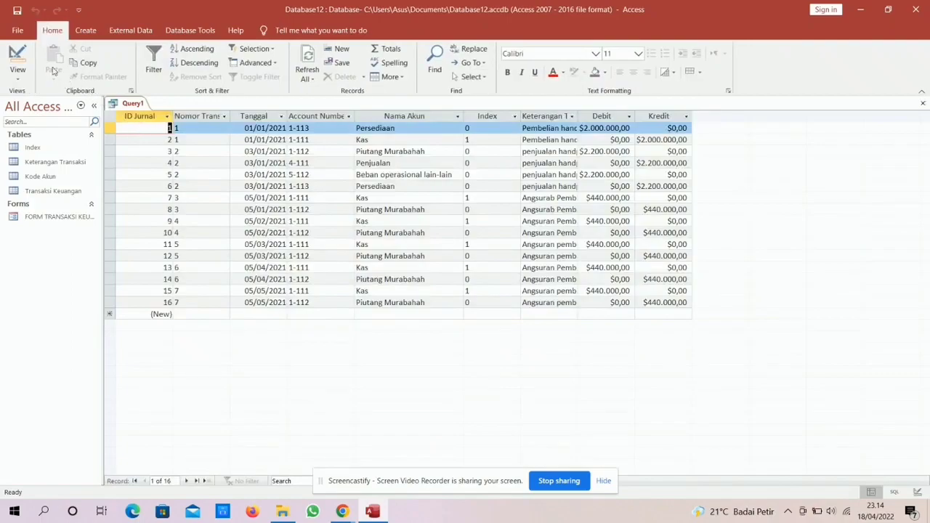
pyautogui.click(16, 9)
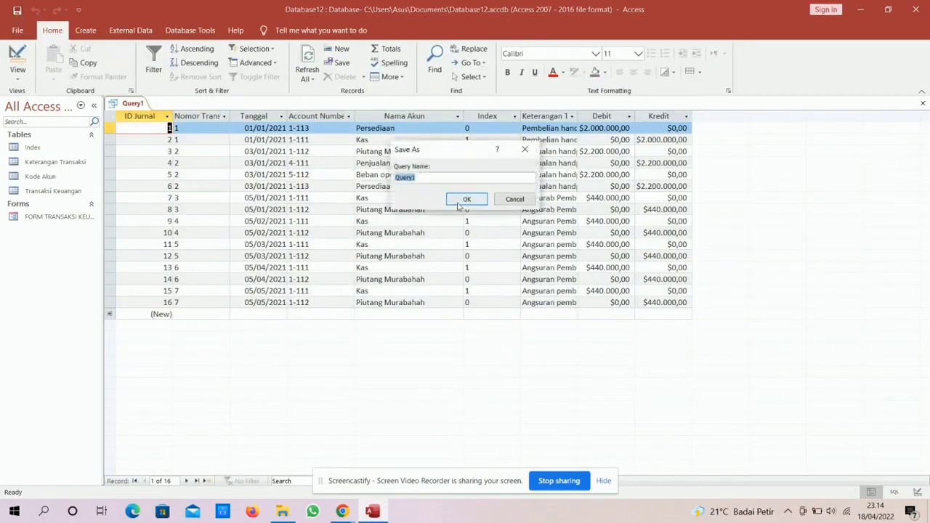
pyautogui.write('Q_Jurnal umum')
pyautogui.click(466, 200)
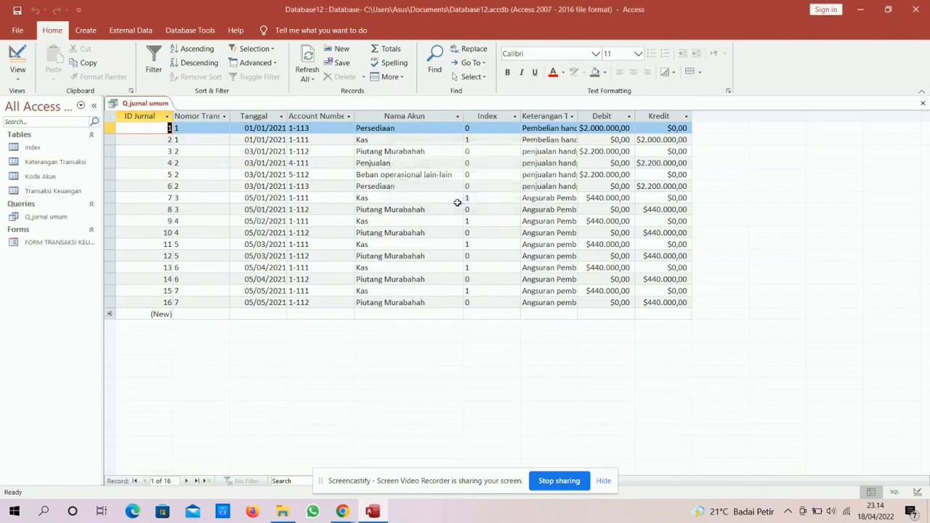
# Show Q_jurnal umum in Design View and save a copy of it as a query named "Q_kas".
pyautogui.click(62, 219)
pyautogui.rightClick(63, 221)
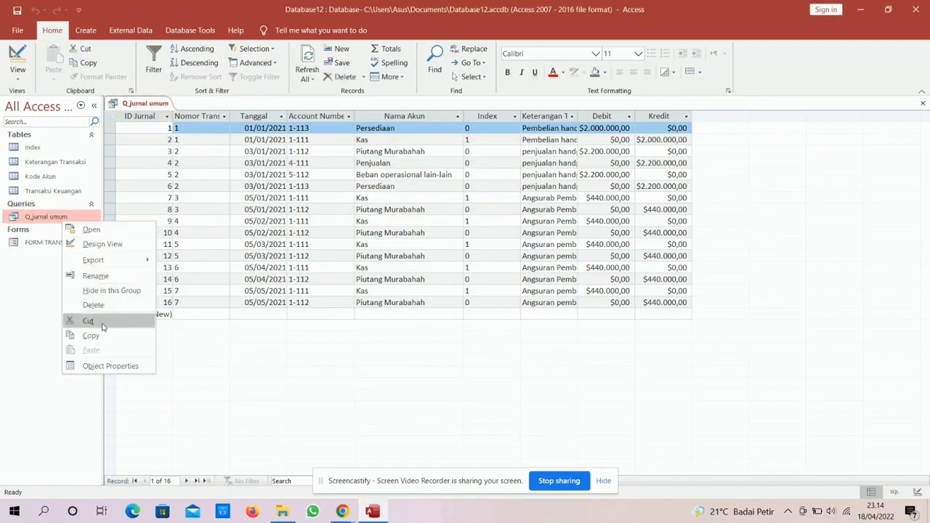
pyautogui.click(87, 246)
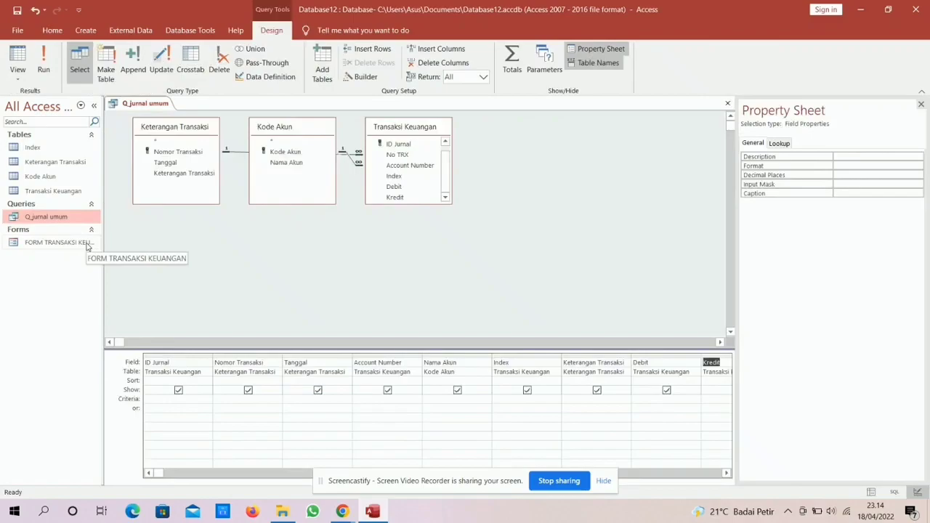
pyautogui.press('F12')
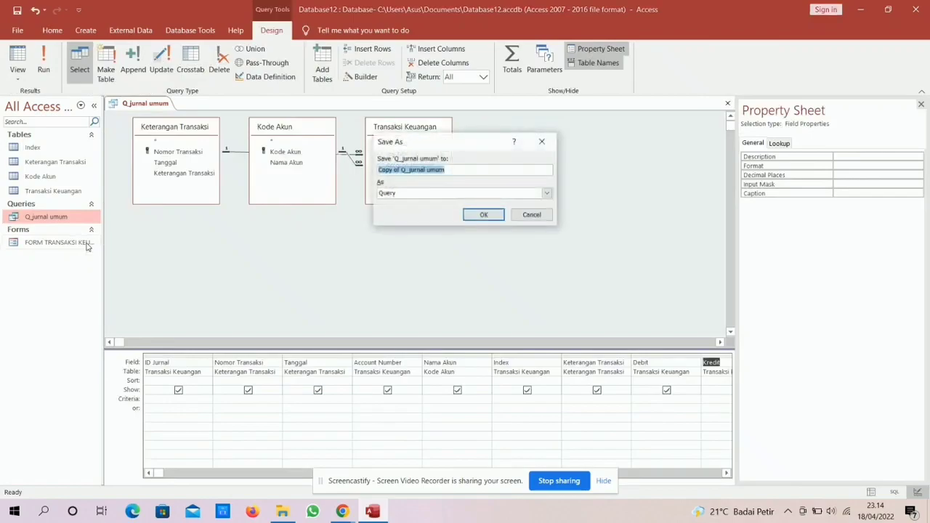
pyautogui.write('Q_kas')
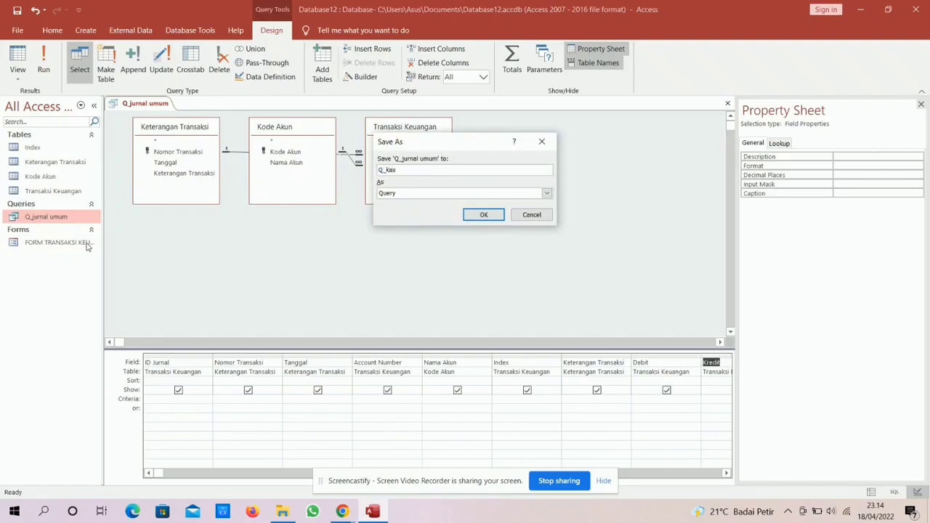
pyautogui.press('Return')
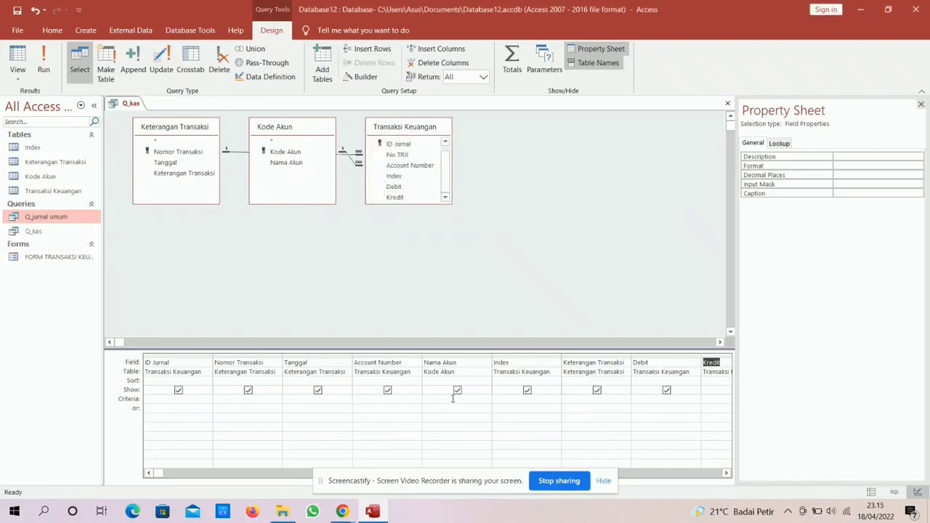
# Set the Index field's criteria in Q_kas to "1" Or "2" Or "3" and run the query.
pyautogui.click(500, 399)
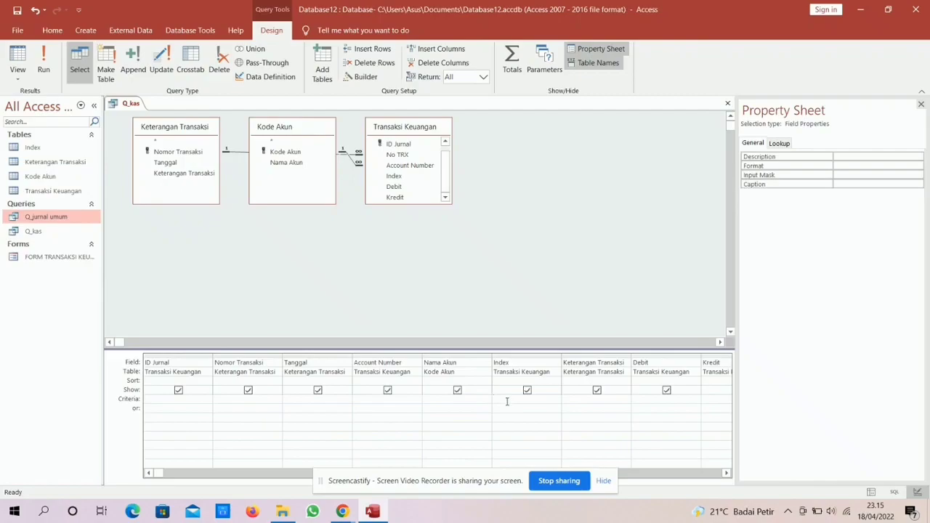
pyautogui.write('"1" or "2" or "3"')
pyautogui.click(44, 69)
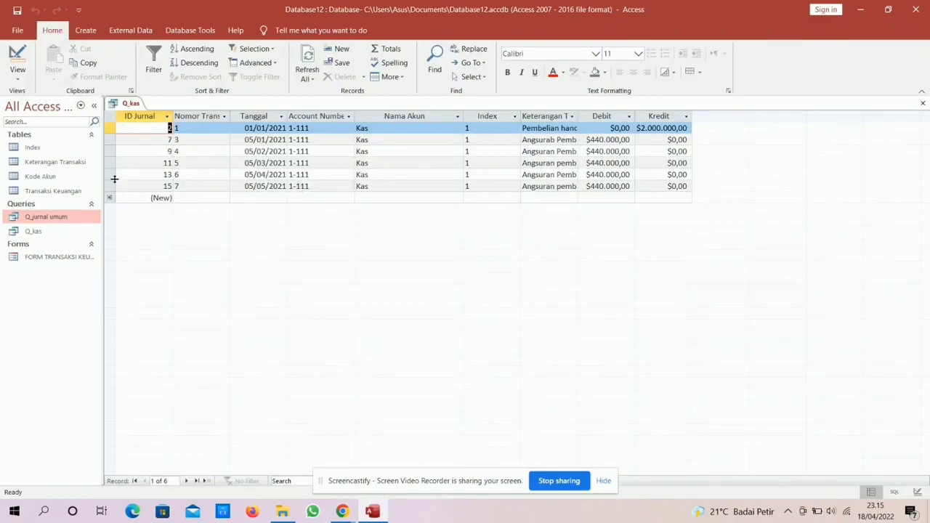
# Return Q_kas to Design View and save a copy of it as a query named "Q_pendpatan".
pyautogui.click(60, 233)
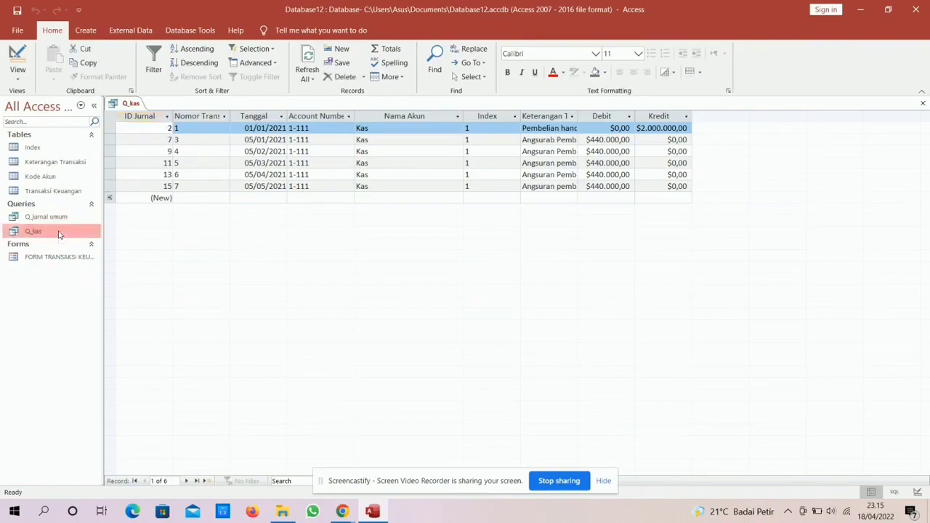
pyautogui.rightClick(59, 232)
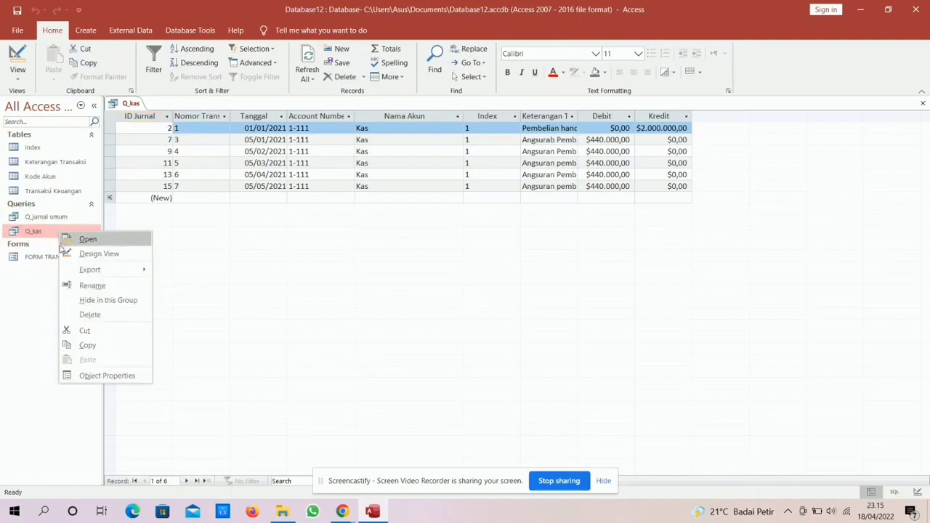
pyautogui.click(62, 253)
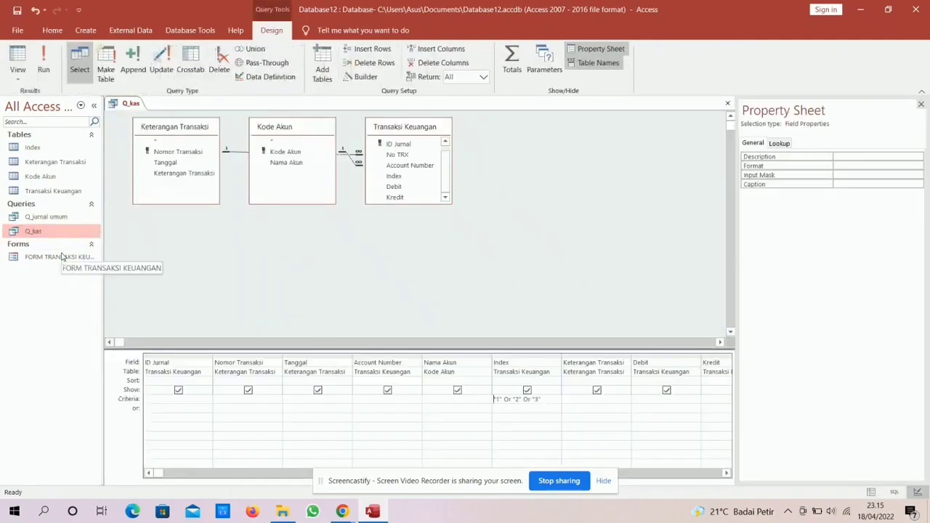
pyautogui.press('F12')
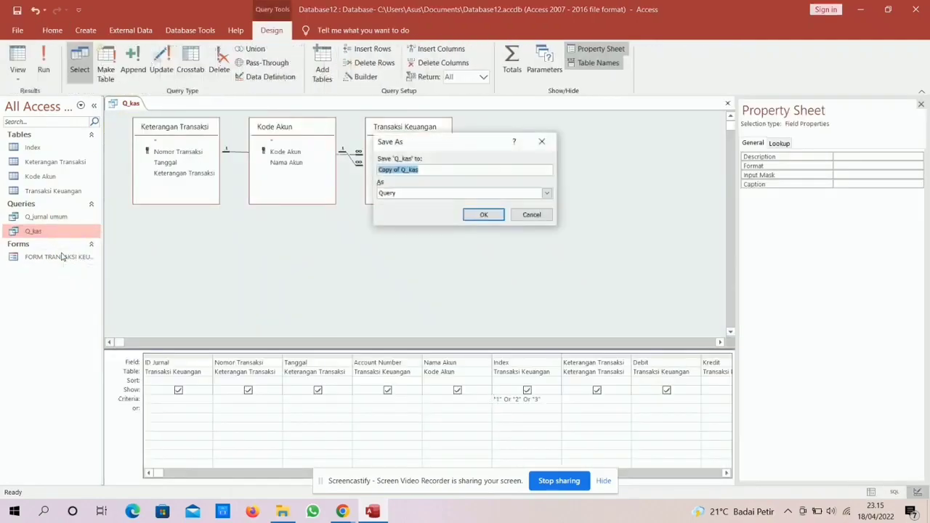
pyautogui.write('Q_pendpatan')
pyautogui.press('Return')
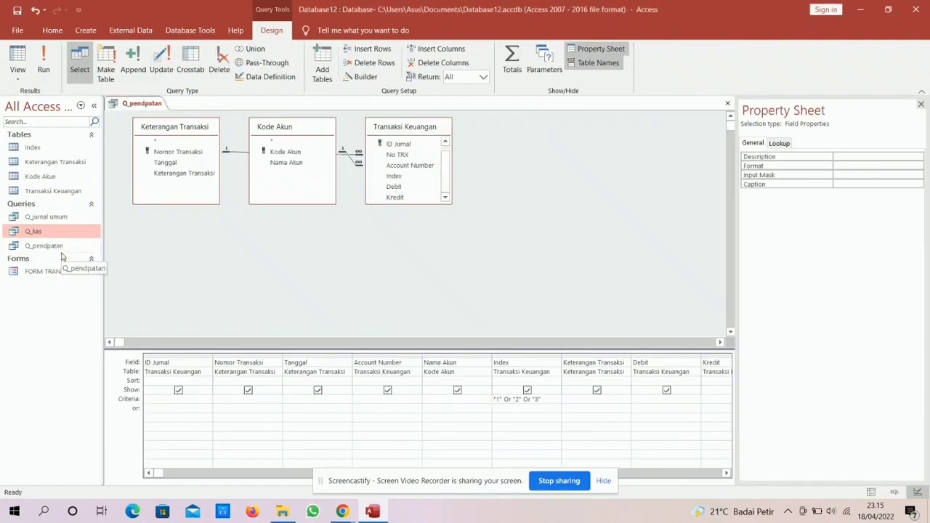
# Delete the ID Jurnal, Nomor Transaksi, Tanggal and Index columns from the Q_pendpatan design grid.
pyautogui.click(194, 355)
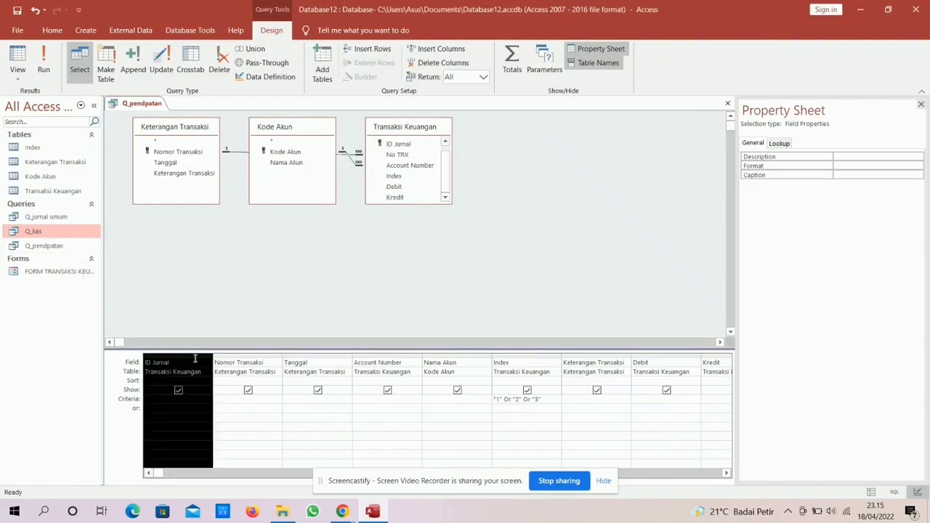
pyautogui.press('Delete')
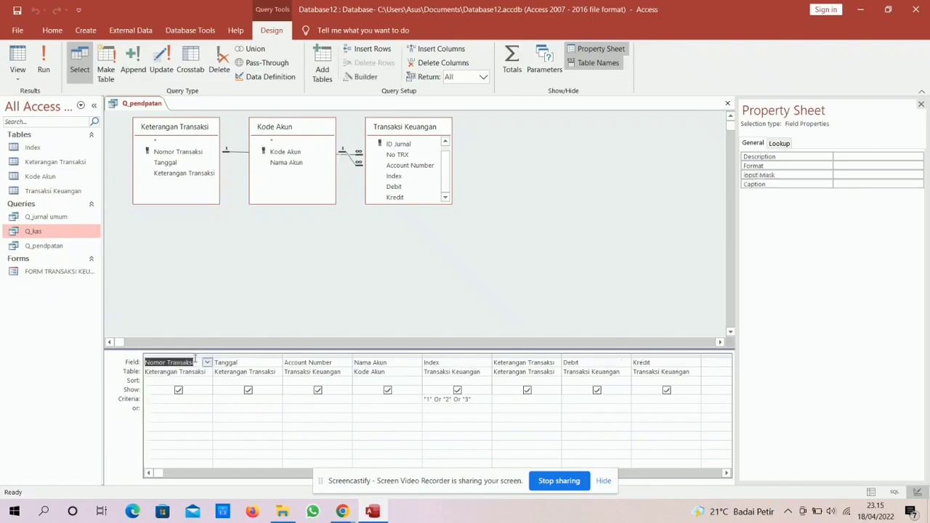
pyautogui.click(199, 356)
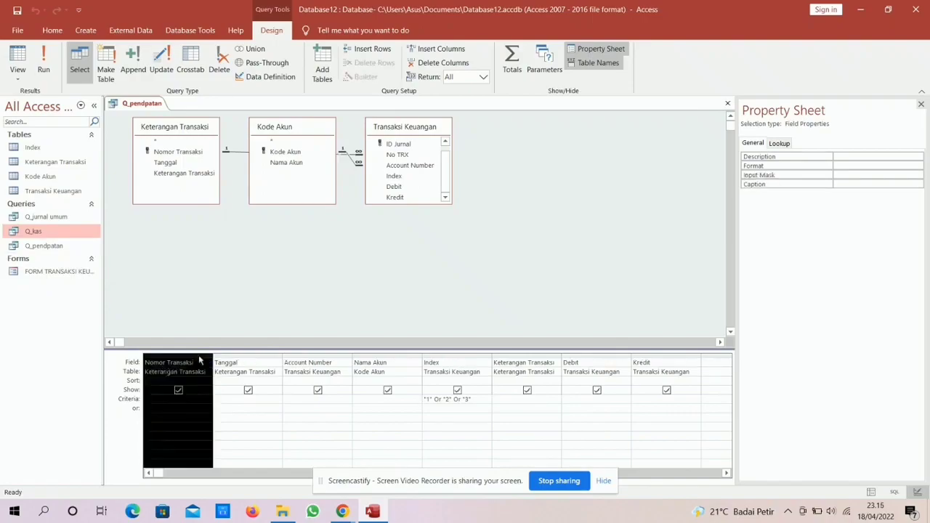
pyautogui.press('Delete')
pyautogui.click(199, 356)
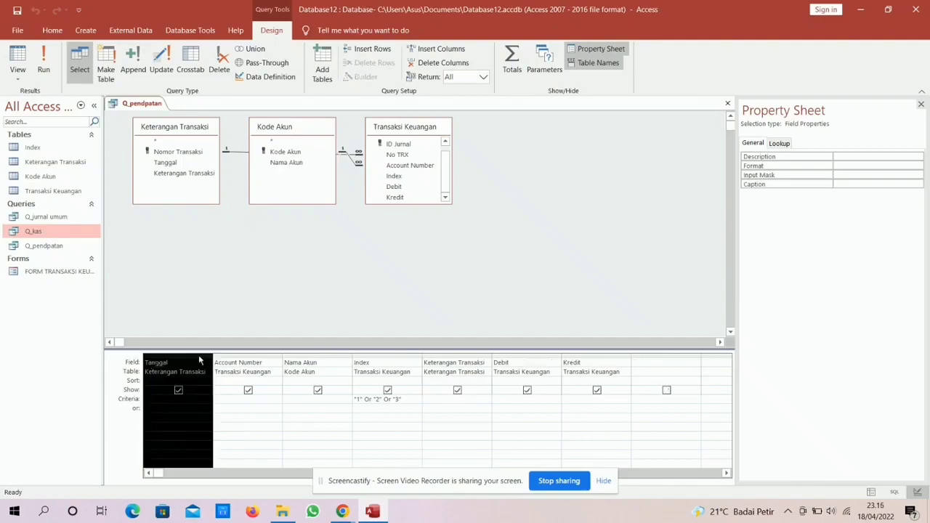
pyautogui.press('Delete')
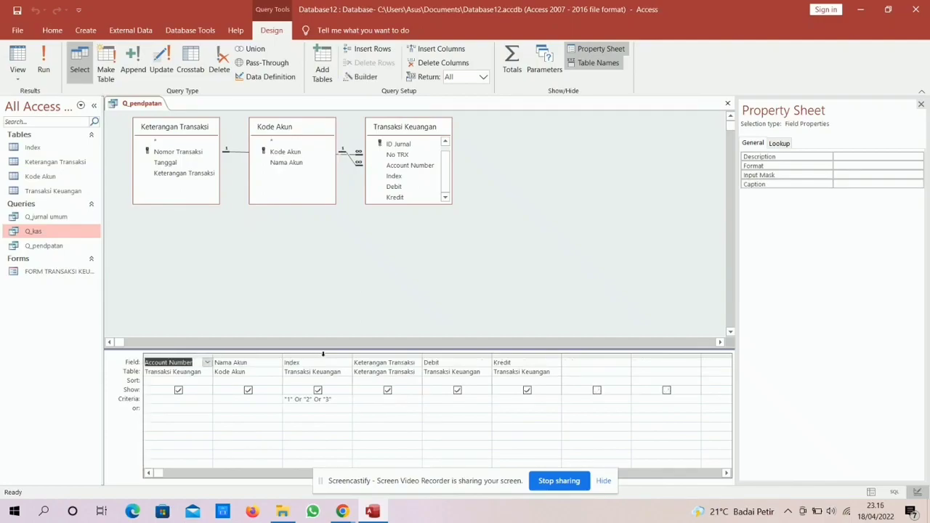
pyautogui.click(323, 354)
pyautogui.press('Delete')
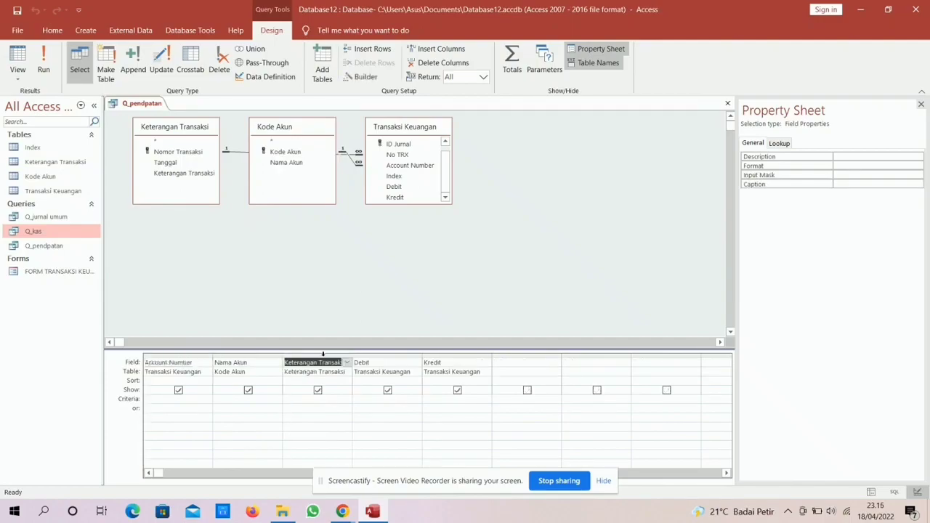
# Delete the Keterangan Transaksi column from Q_pendpatan's design grid and set the Account Number criteria to Like "4*".
pyautogui.click(323, 354)
pyautogui.press('Delete')
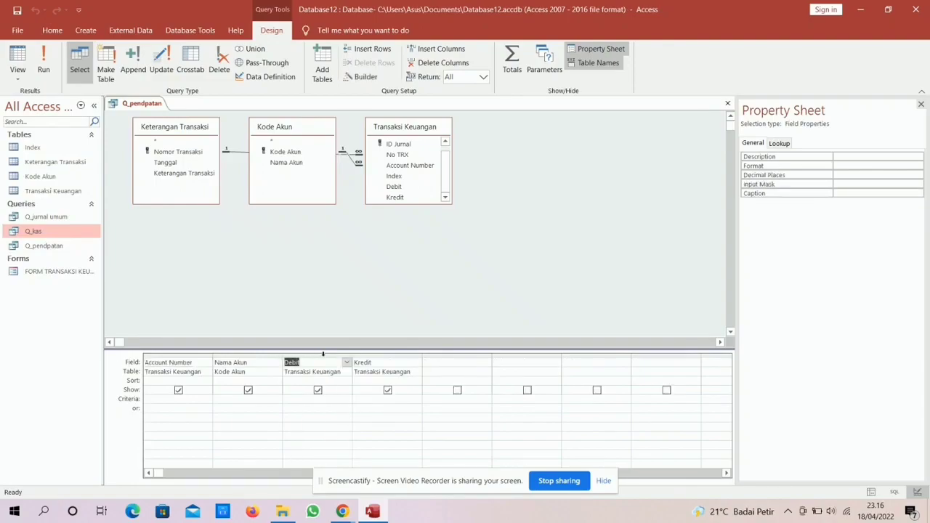
pyautogui.click(168, 399)
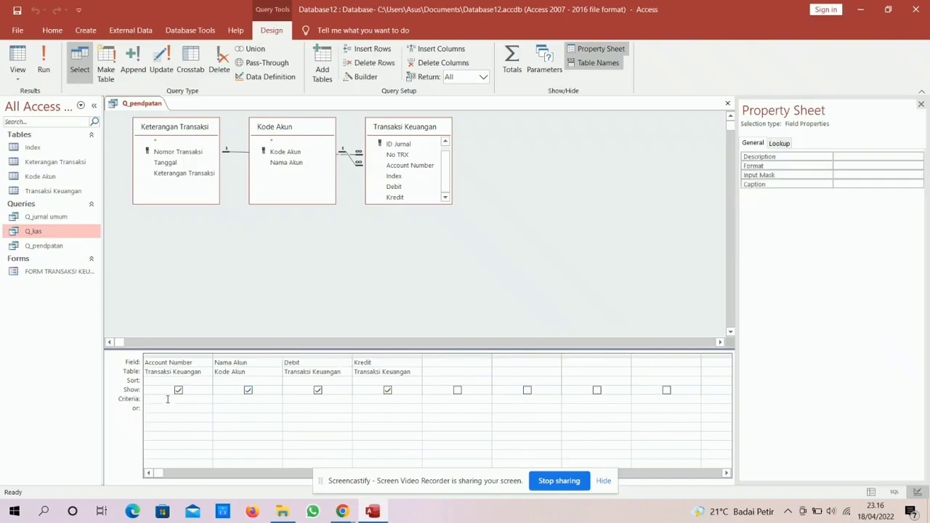
pyautogui.write('Like "4*"')
# Add a displayed calculated field Saldo : [Kredit]-[Debit] after Kredit and turn on totals for the query.
pyautogui.click(434, 361)
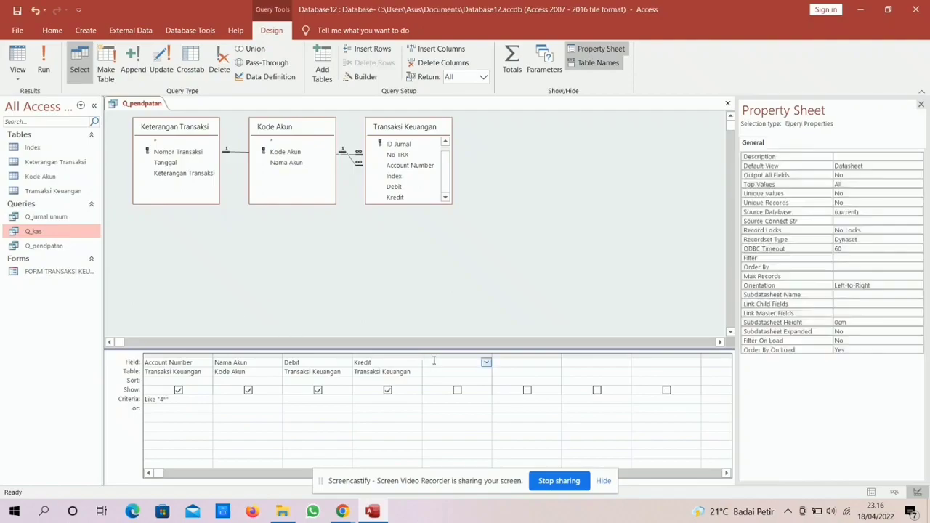
pyautogui.write('Sa')
pyautogui.write('ldo')
pyautogui.write(': [Kredit')
pyautogui.write(']')
pyautogui.write('-')
pyautogui.write('[De')
pyautogui.write('bit')
pyautogui.click(457, 391)
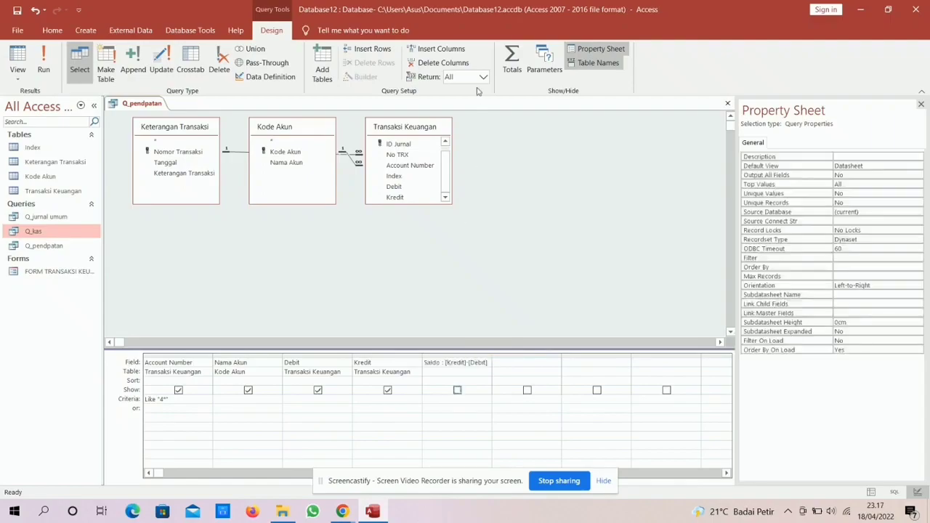
pyautogui.click(512, 65)
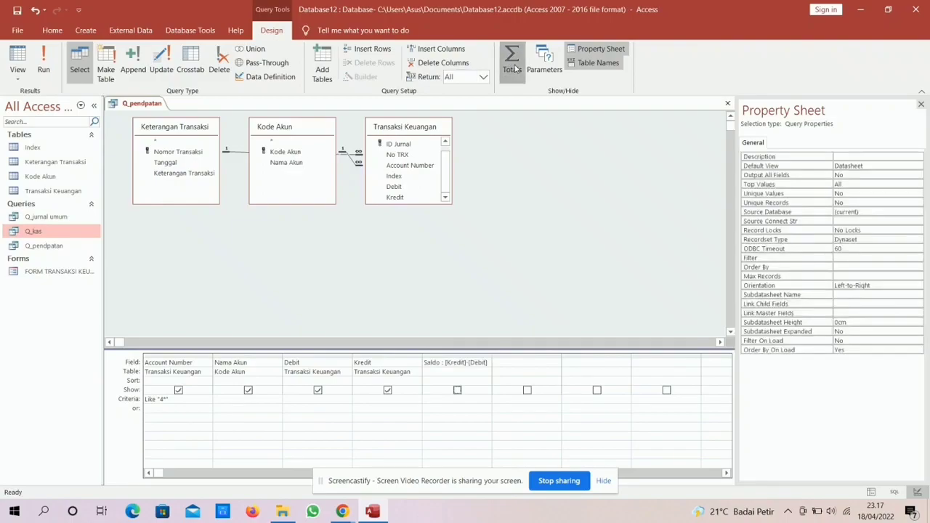
pyautogui.click(457, 399)
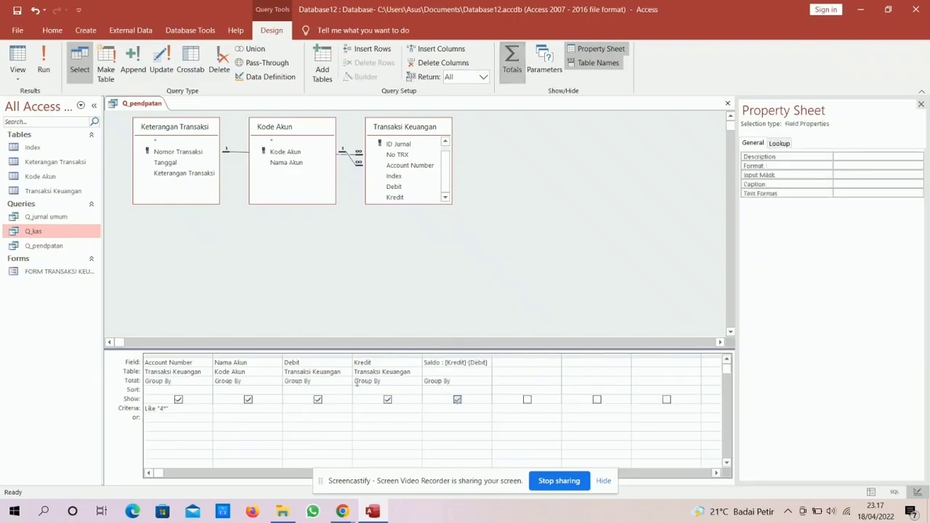
# Set the Total of the Debit, Kredit and Saldo columns to Sum and run Q_pendpatan.
pyautogui.click(333, 380)
pyautogui.click(346, 382)
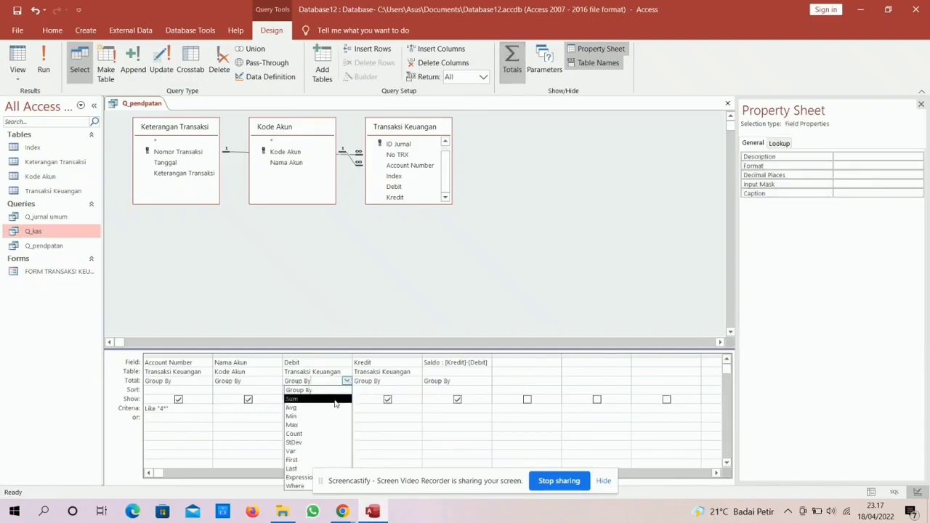
pyautogui.click(336, 404)
pyautogui.click(415, 382)
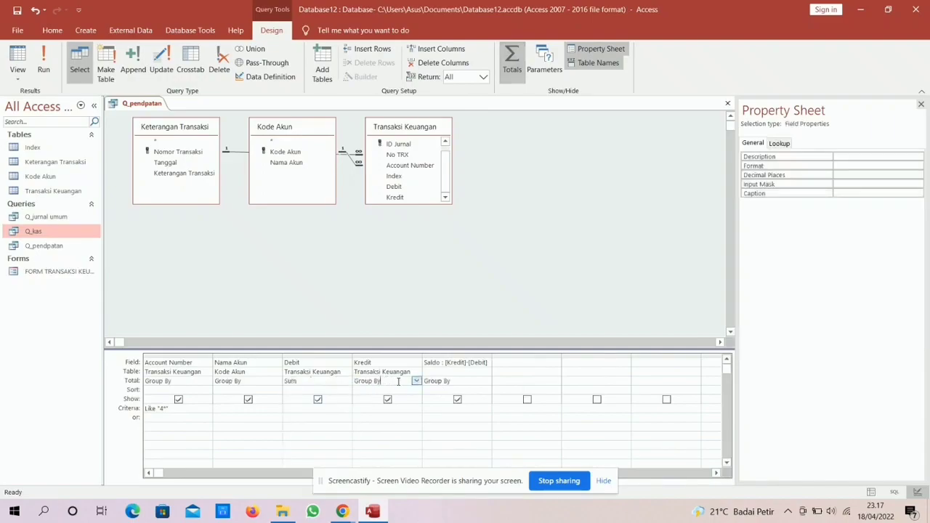
pyautogui.click(416, 382)
pyautogui.click(405, 403)
pyautogui.click(468, 379)
pyautogui.click(486, 381)
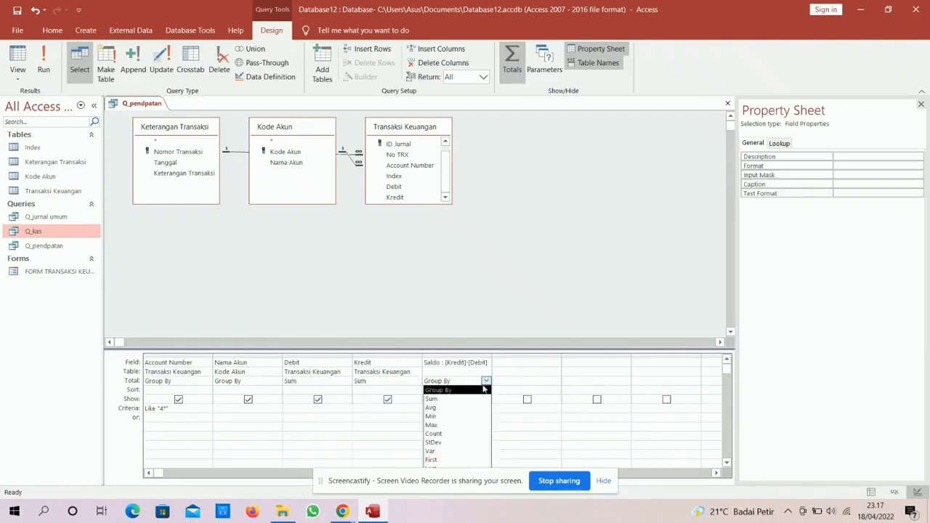
pyautogui.click(476, 399)
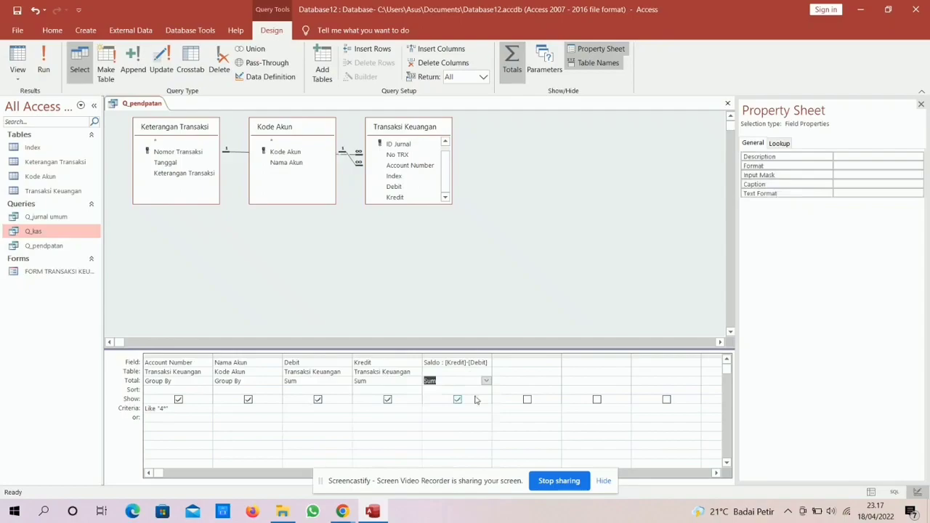
pyautogui.click(45, 73)
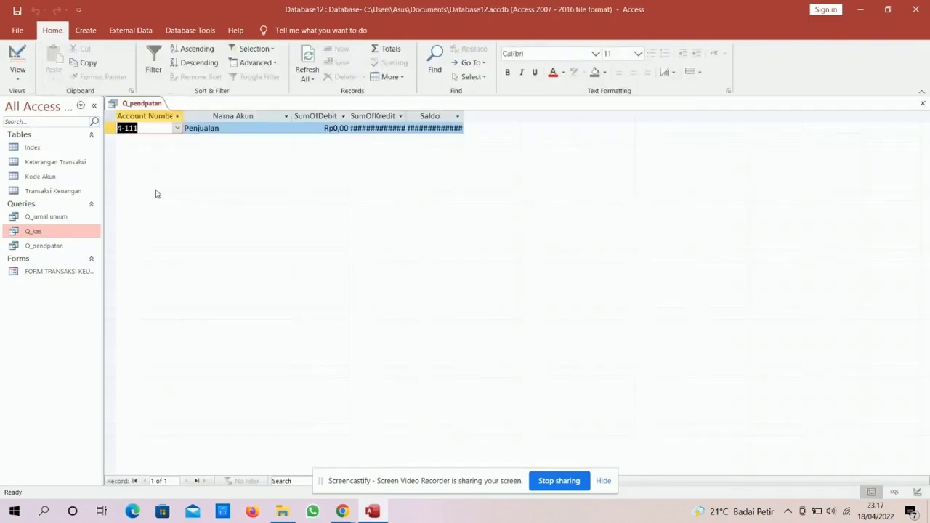
# Return Q_pendpatan to Design View and save a copy of it as a query named "Q_Biaya".
pyautogui.click(52, 247)
pyautogui.rightClick(52, 247)
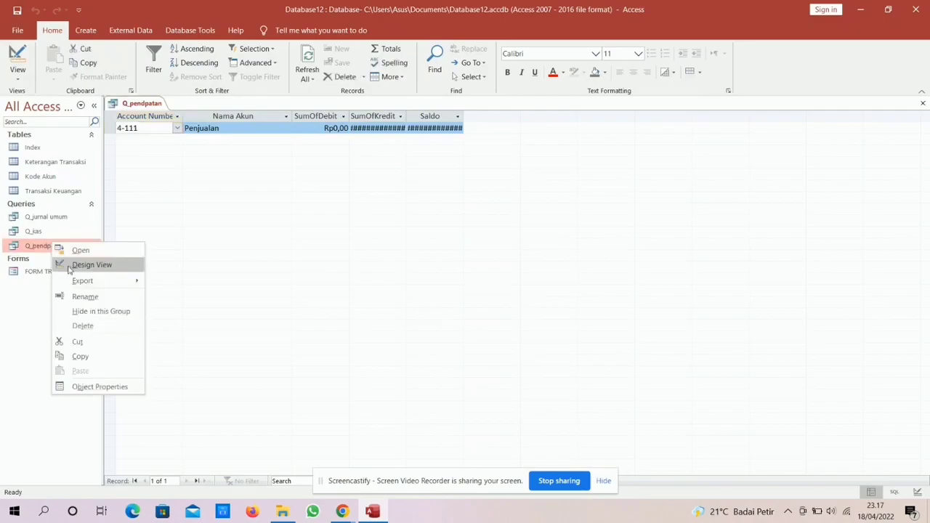
pyautogui.click(69, 268)
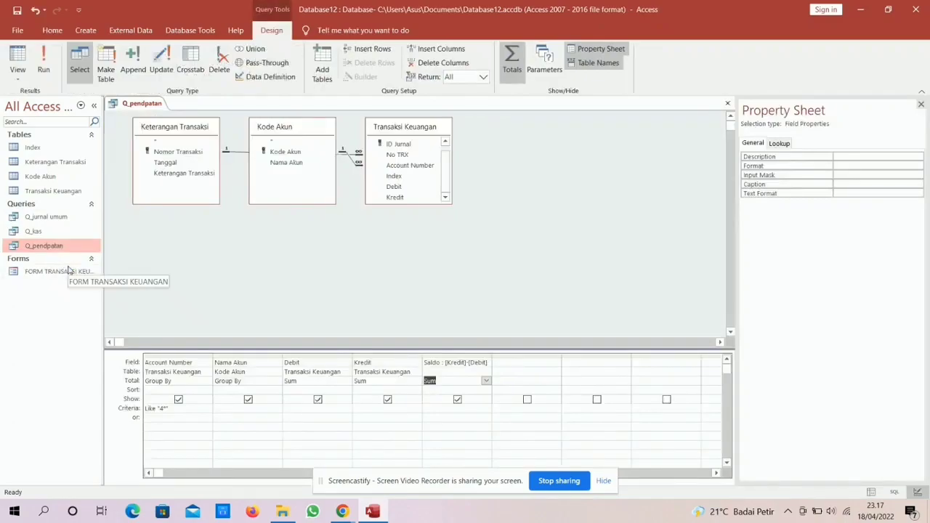
pyautogui.press('F12')
pyautogui.write('Q')
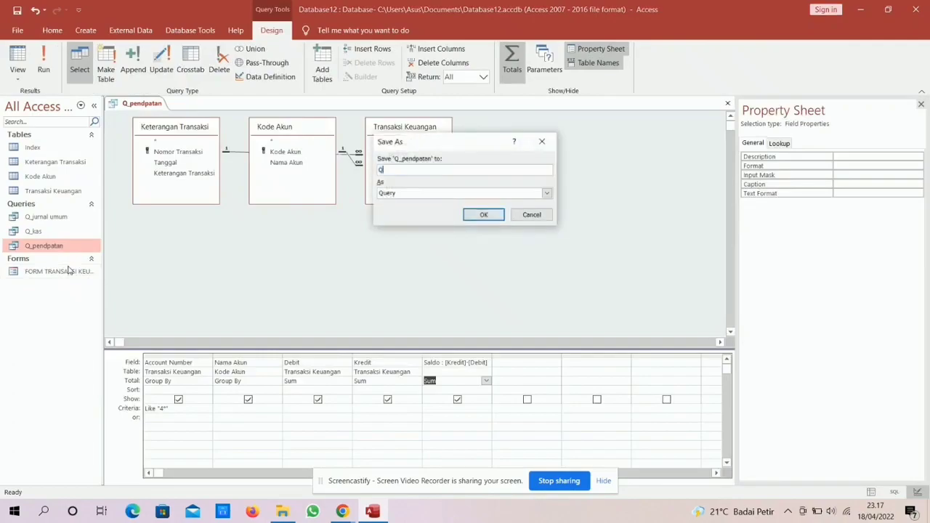
pyautogui.write('_Biaya')
pyautogui.press('Return')
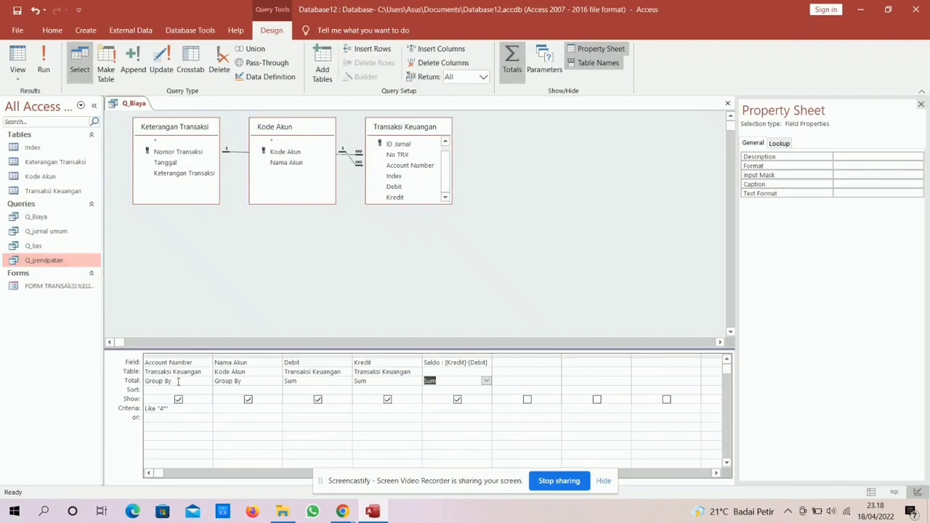
# Set Q_Biaya's Account Number criteria to Like "5*" and change the Saldo expression to [Debit]-[Kredit].
pyautogui.click(162, 408)
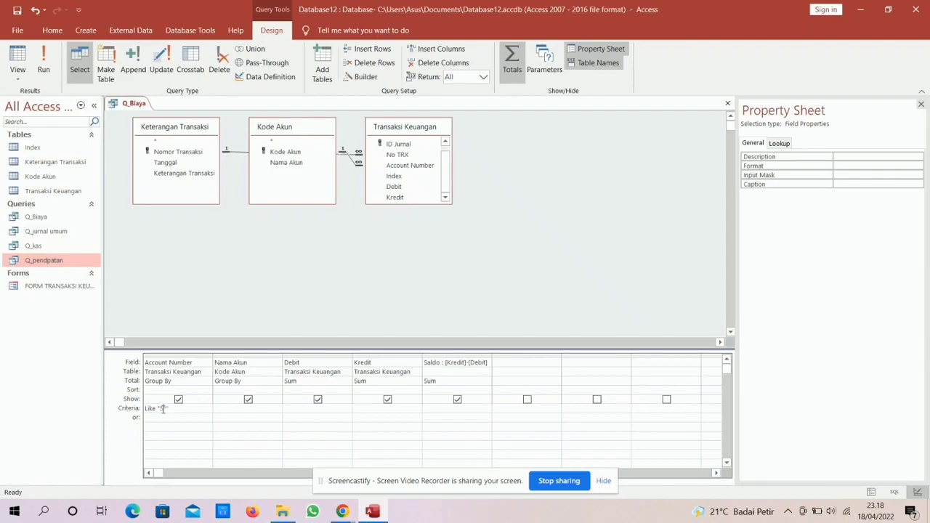
pyautogui.click(462, 366)
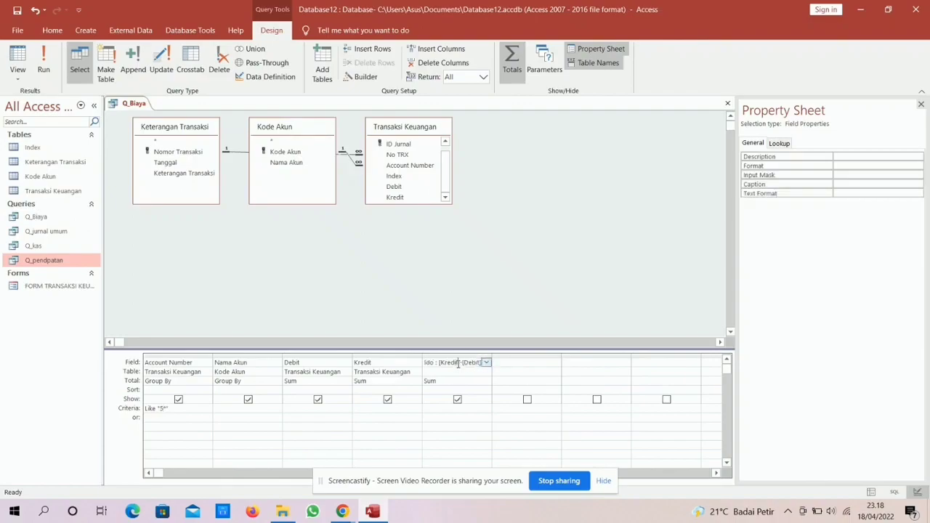
pyautogui.press('BackSpace')
pyautogui.press('BackSpace')
pyautogui.press('BackSpace')
pyautogui.press('BackSpace')
pyautogui.press('BackSpace')
pyautogui.press('BackSpace')
pyautogui.write('Debit')
pyautogui.press('BackSpace')
pyautogui.press('BackSpace')
pyautogui.press('BackSpace')
pyautogui.press('BackSpace')
pyautogui.press('BackSpace')
pyautogui.write('Kredit')
pyautogui.click(208, 252)
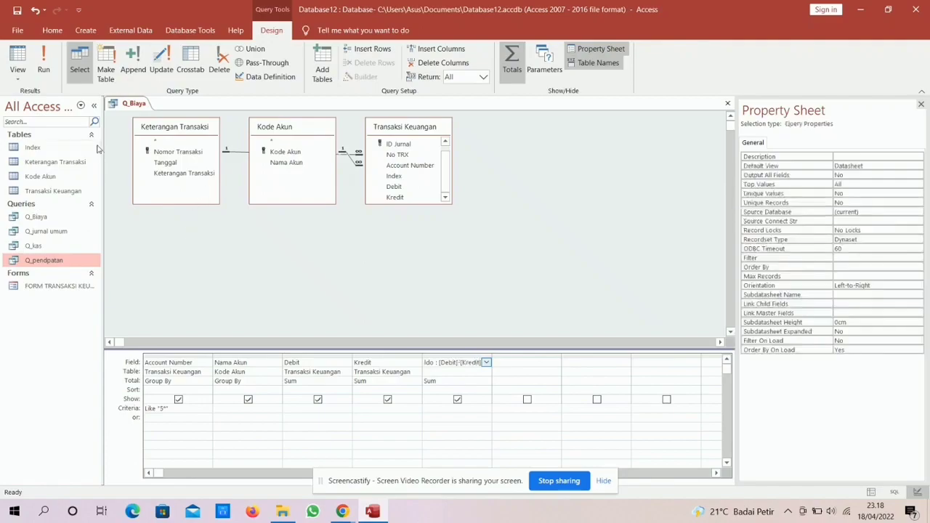
# Run Q_Biaya and widen the SumOfDebit and Saldo columns so their full amounts fit.
pyautogui.click(44, 64)
pyautogui.click(344, 117)
pyautogui.moveTo(349, 116); pyautogui.dragTo(364, 116)
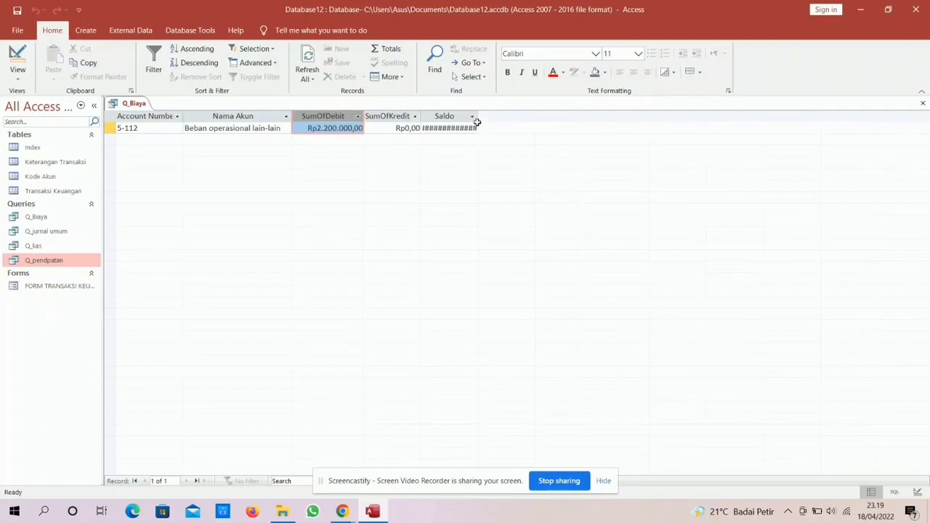
pyautogui.click(473, 117)
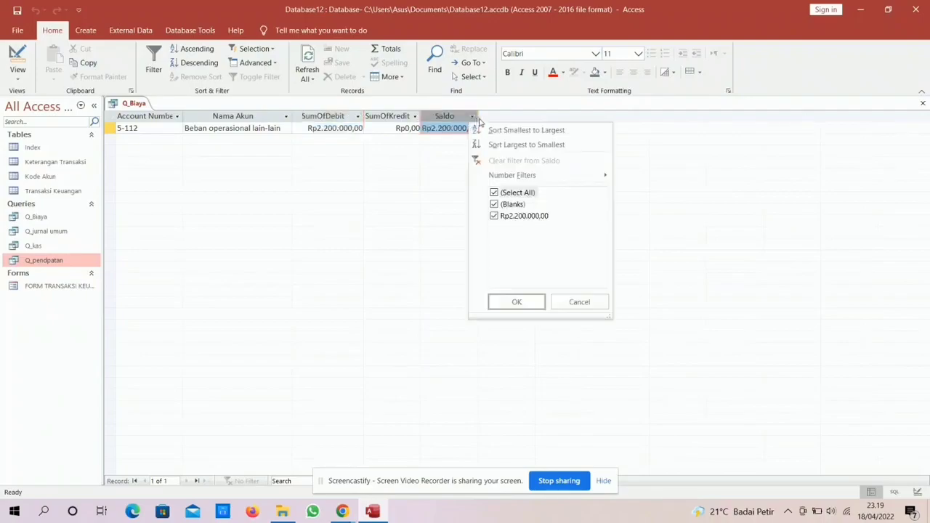
pyautogui.click(477, 118)
pyautogui.moveTo(477, 119); pyautogui.dragTo(494, 117)
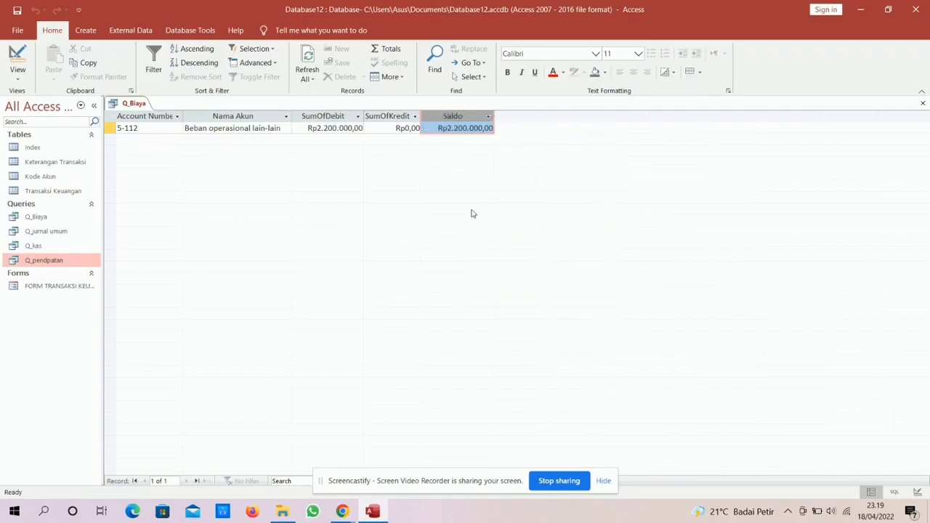
# Open Q_pendpatan in Design View and save a copy of it as a query named "Sub_Q_Laba Rugi".
pyautogui.rightClick(71, 261)
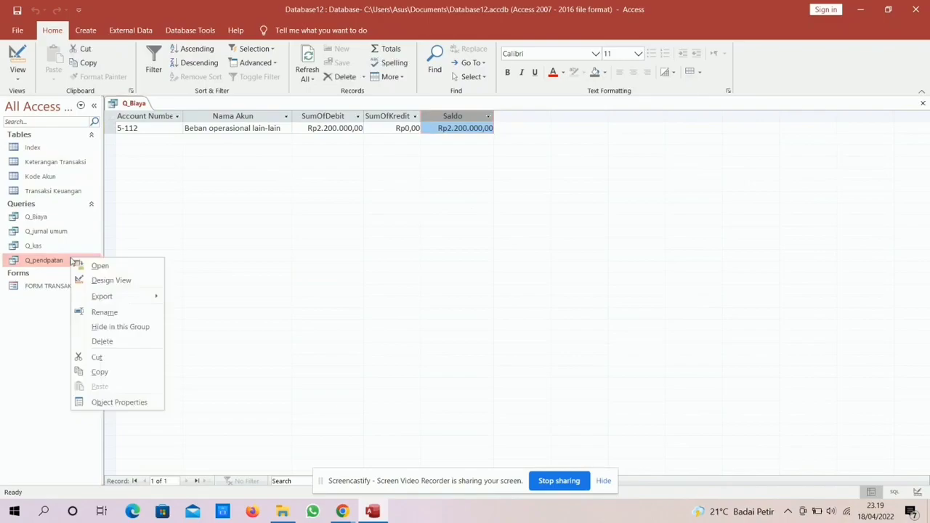
pyautogui.click(83, 282)
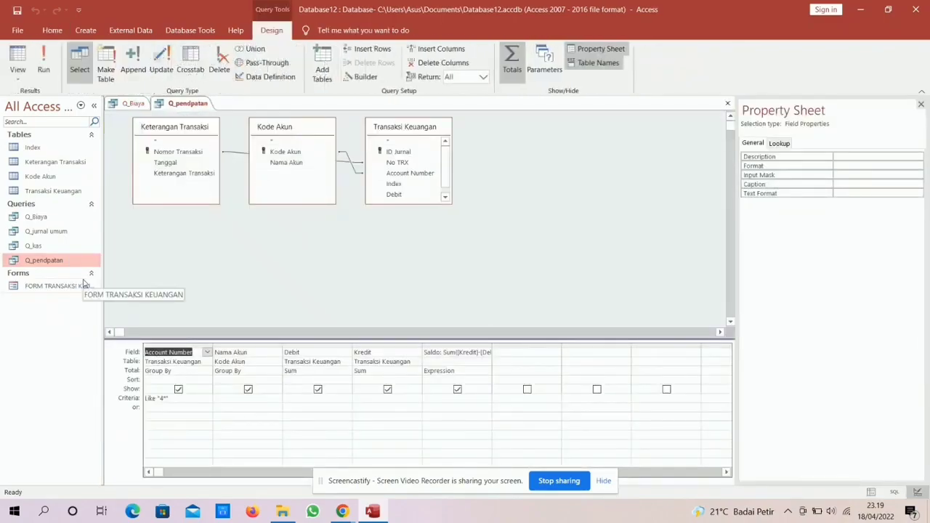
pyautogui.press('F12')
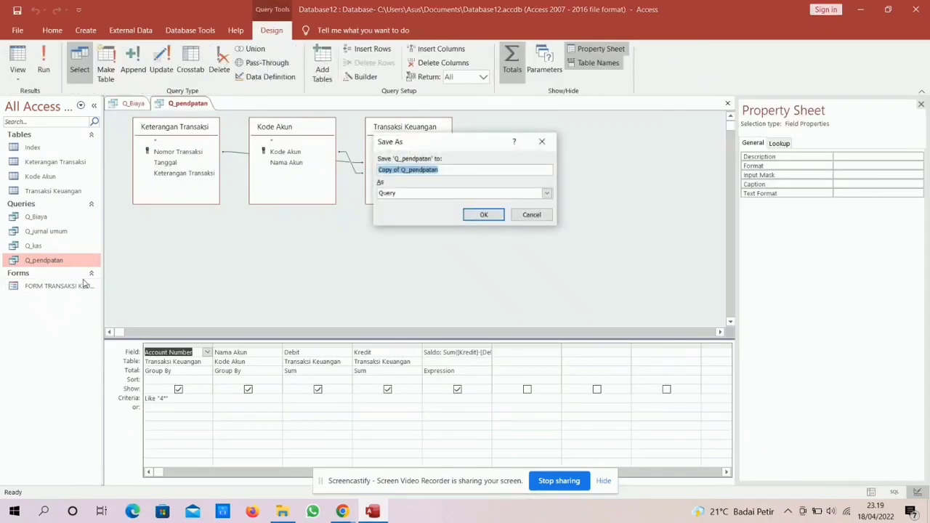
pyautogui.write('Sub')
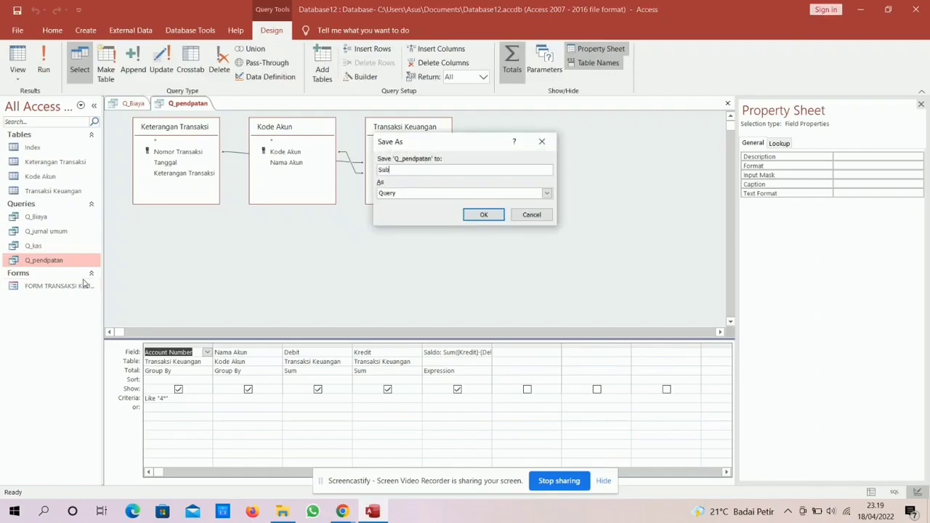
pyautogui.write('_')
pyautogui.write('Q_Laba Rugi')
pyautogui.press('Return')
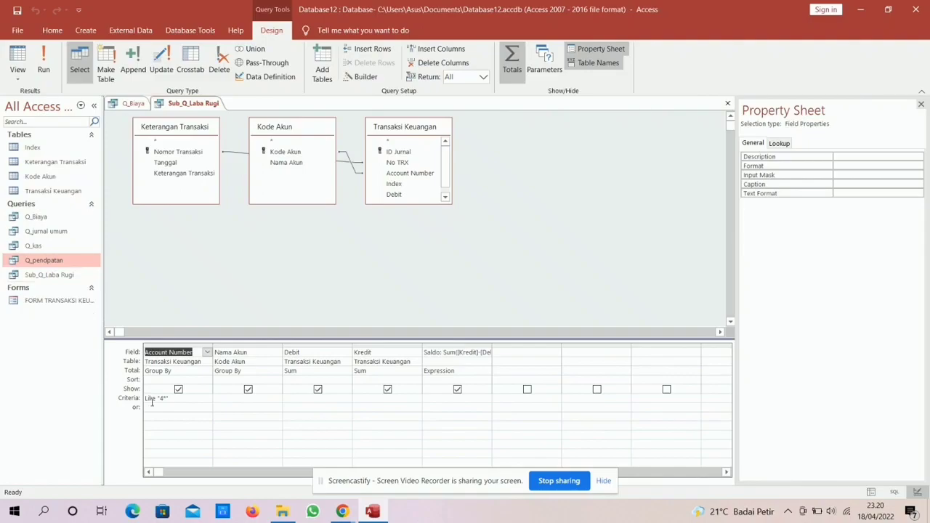
# Set the Account Number criteria in Sub_Q_Laba Rugi to Like "4*" Or Like "5*".
pyautogui.click(180, 399)
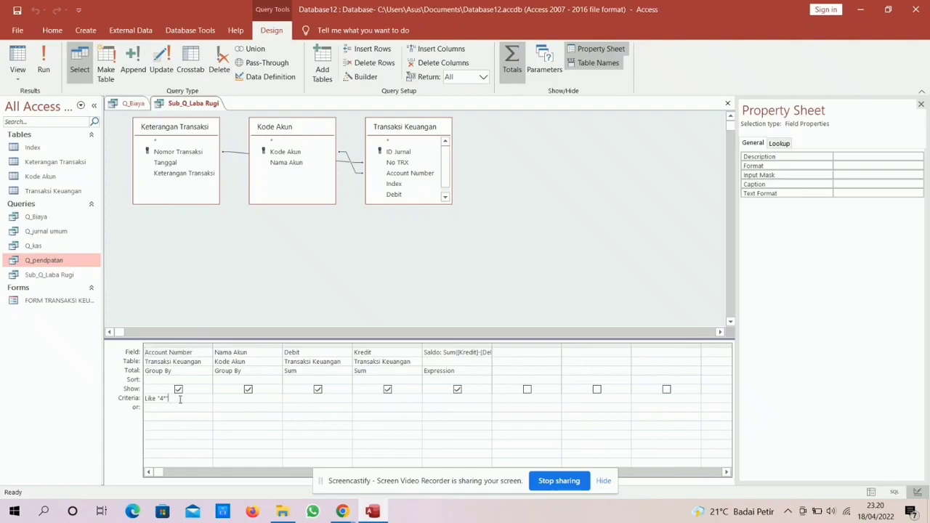
pyautogui.write('or ')
pyautogui.write('like ')
pyautogui.write('"3')
pyautogui.write('*')
pyautogui.press('Left')
pyautogui.write('*')
pyautogui.press('BackSpace')
# Delete the Saldo column from Sub_Q_Laba Rugi's design grid and run the query.
pyautogui.click(453, 346)
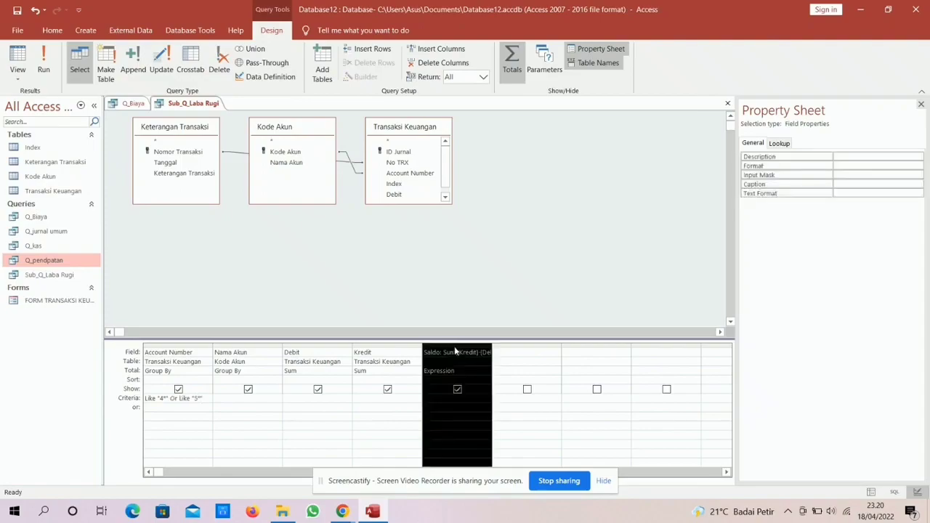
pyautogui.press('Delete')
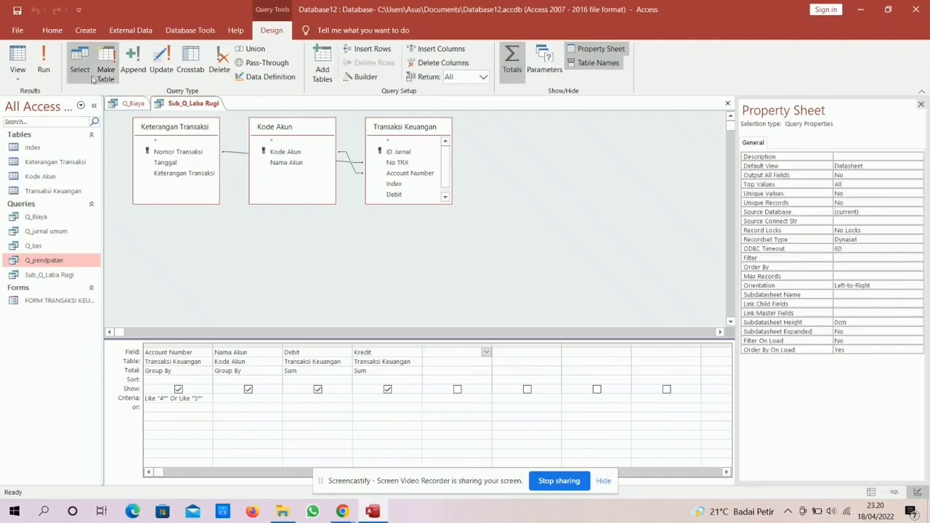
pyautogui.click(47, 63)
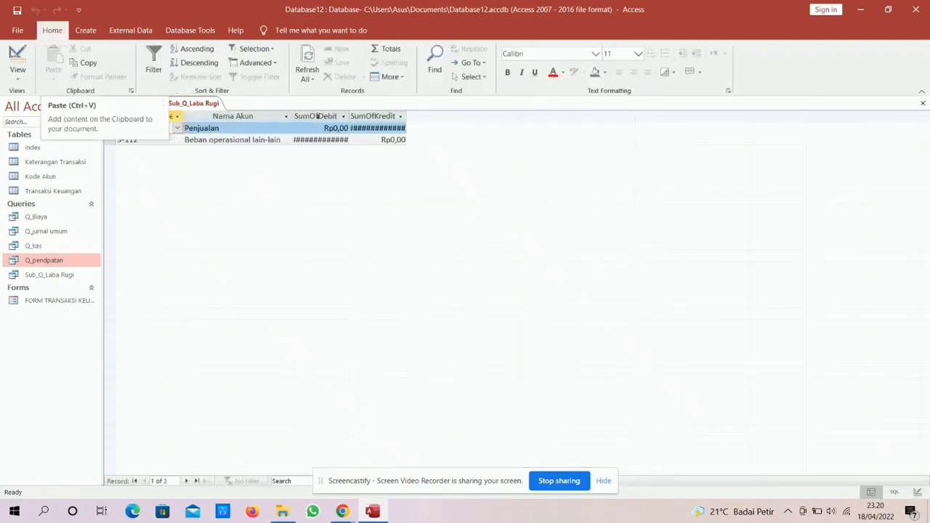
# Widen the SumOfDebit and SumOfKredit columns of Sub_Q_Laba Rugi so their full amounts fit.
pyautogui.click(330, 116)
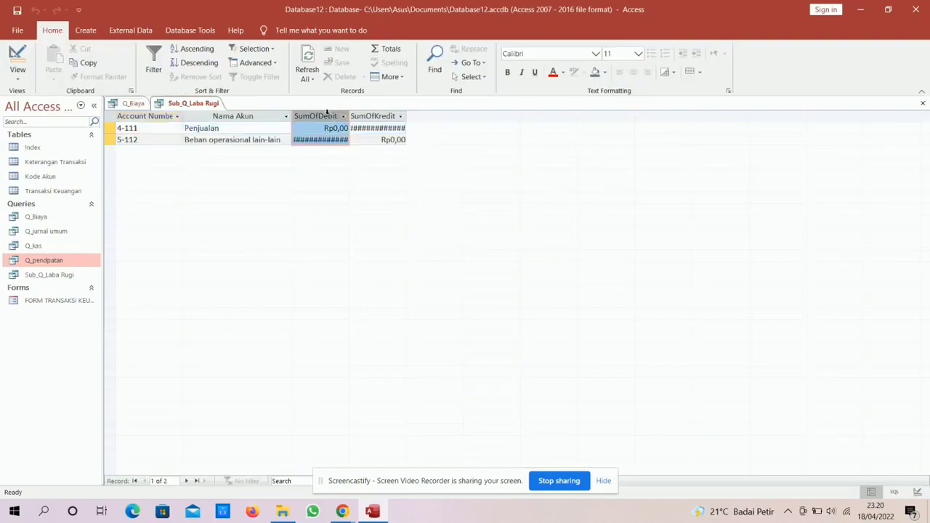
pyautogui.moveTo(350, 117); pyautogui.dragTo(369, 116)
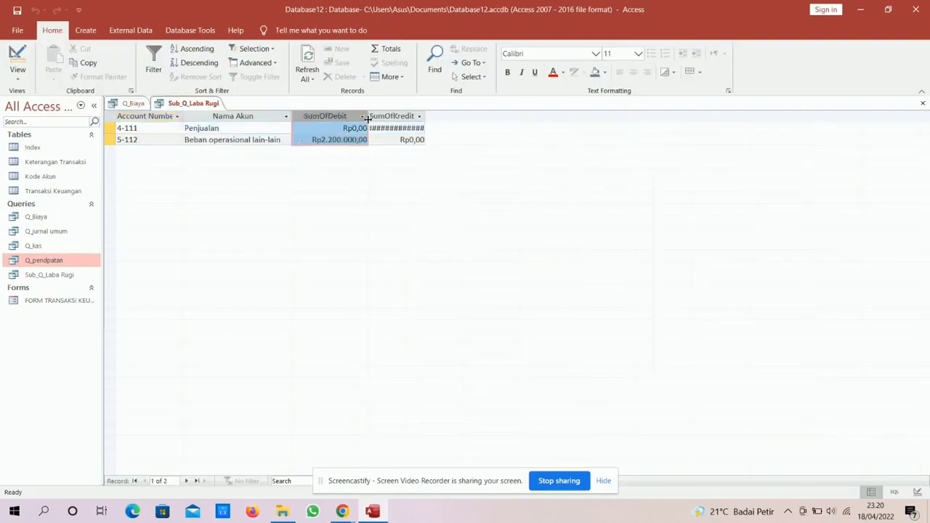
pyautogui.moveTo(425, 118); pyautogui.dragTo(440, 117)
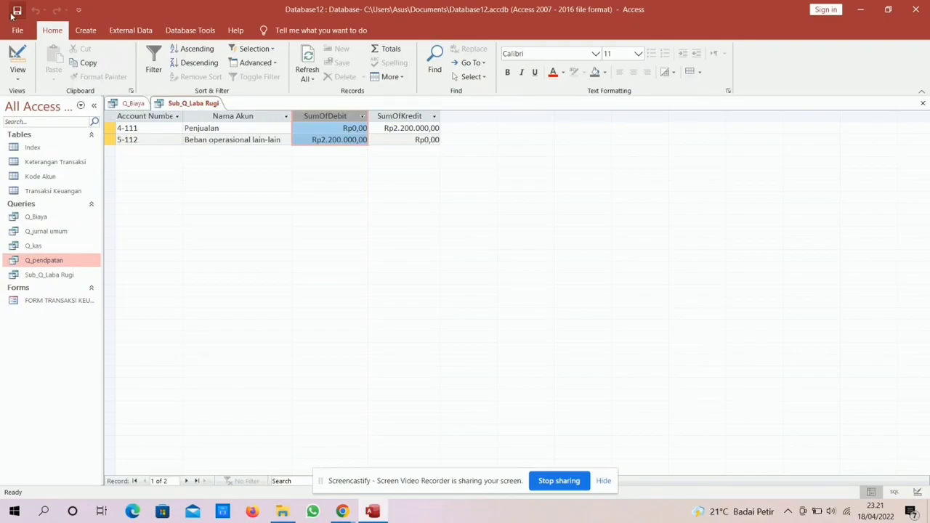
# Create a new query in Design View with Sub_Q_Laba Rugi as its source.
pyautogui.click(85, 31)
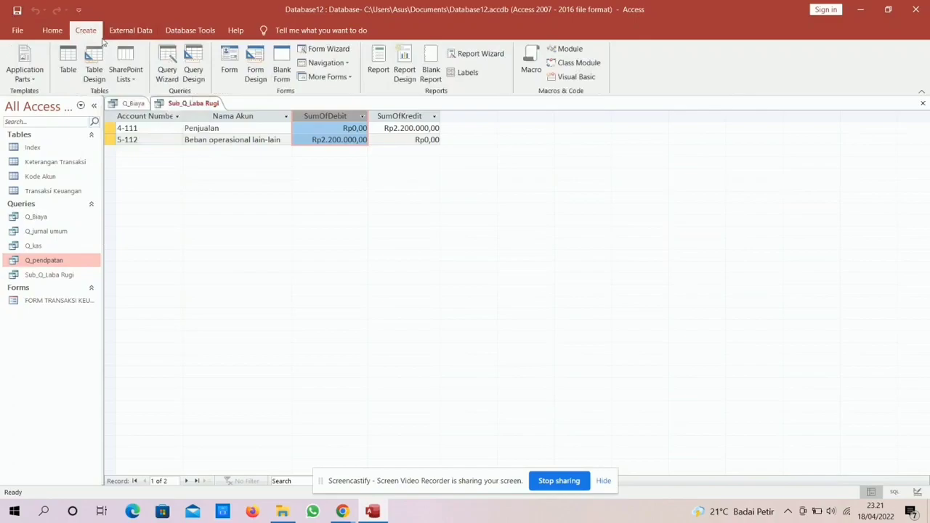
pyautogui.click(191, 75)
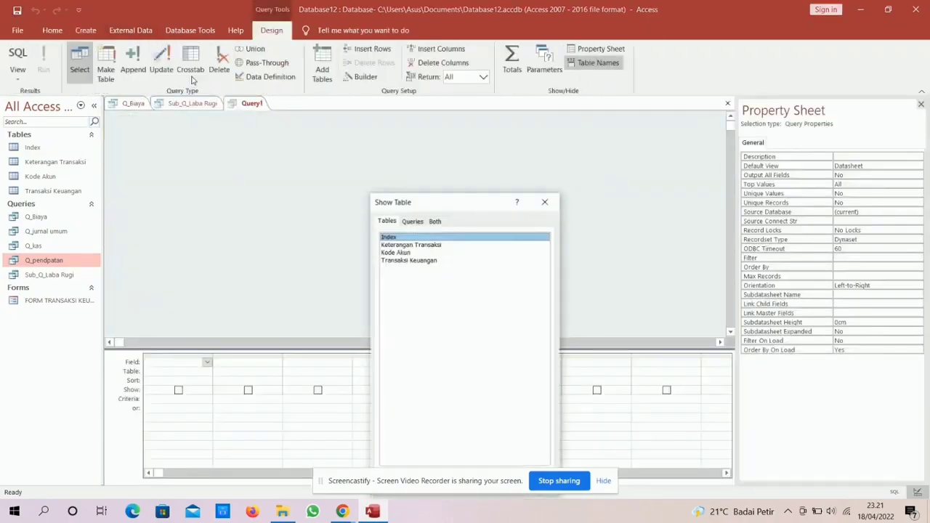
pyautogui.click(412, 221)
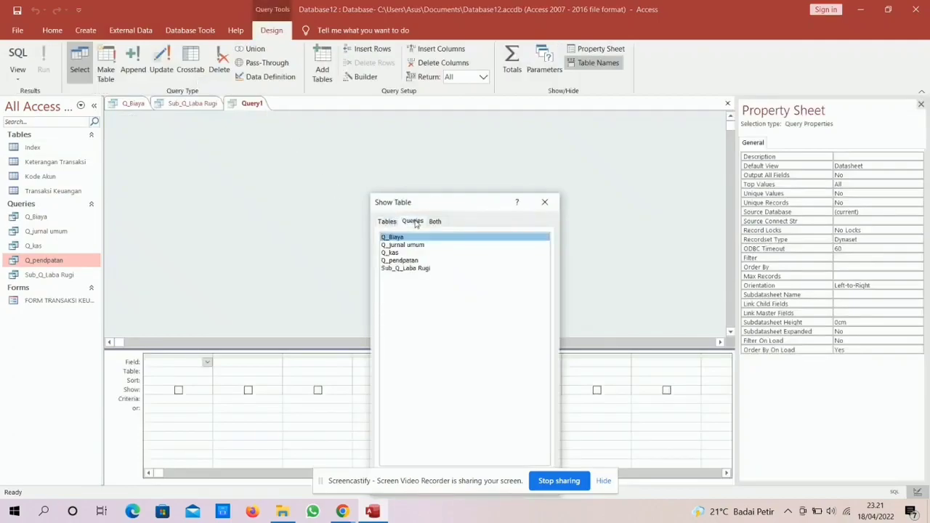
pyautogui.moveTo(425, 204); pyautogui.dragTo(404, 158)
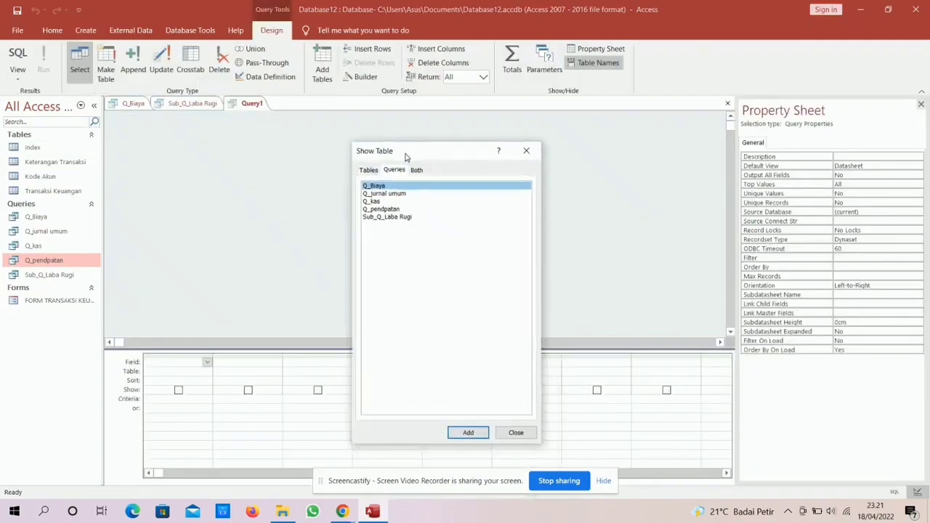
pyautogui.click(389, 218)
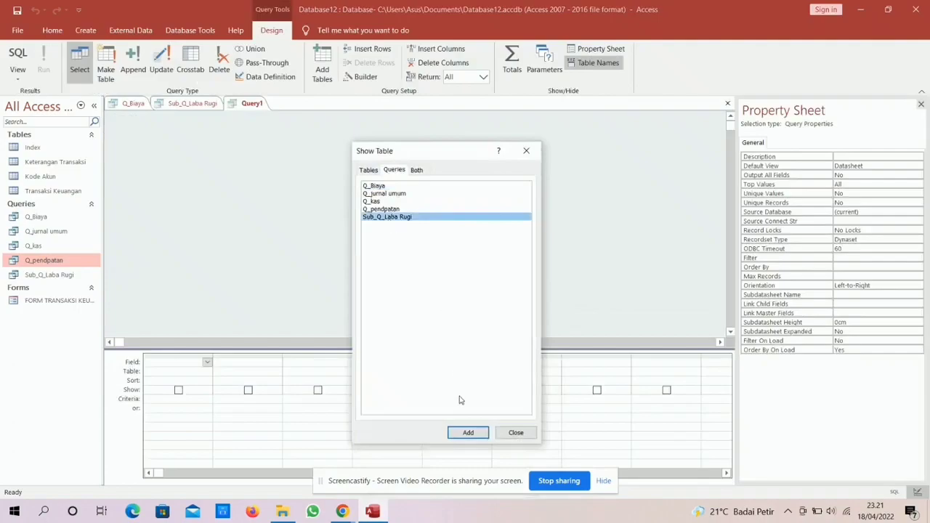
pyautogui.click(468, 433)
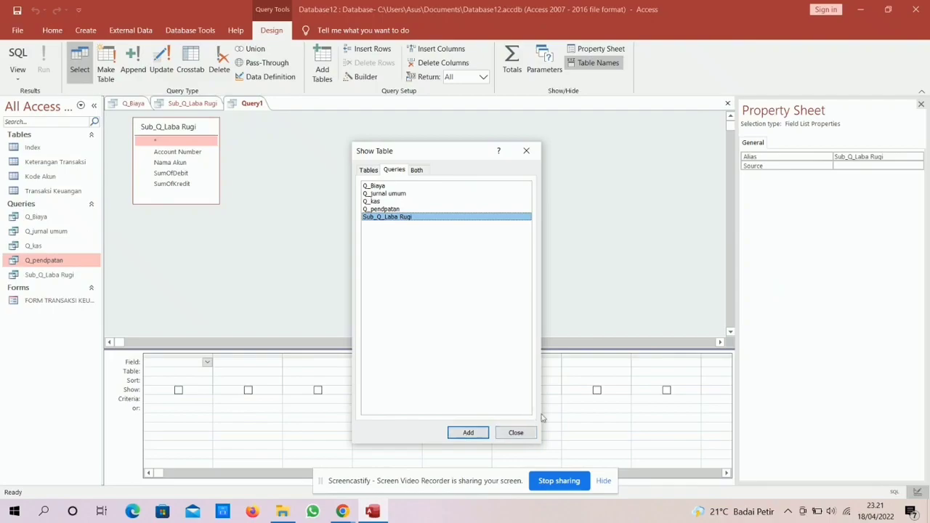
pyautogui.click(517, 432)
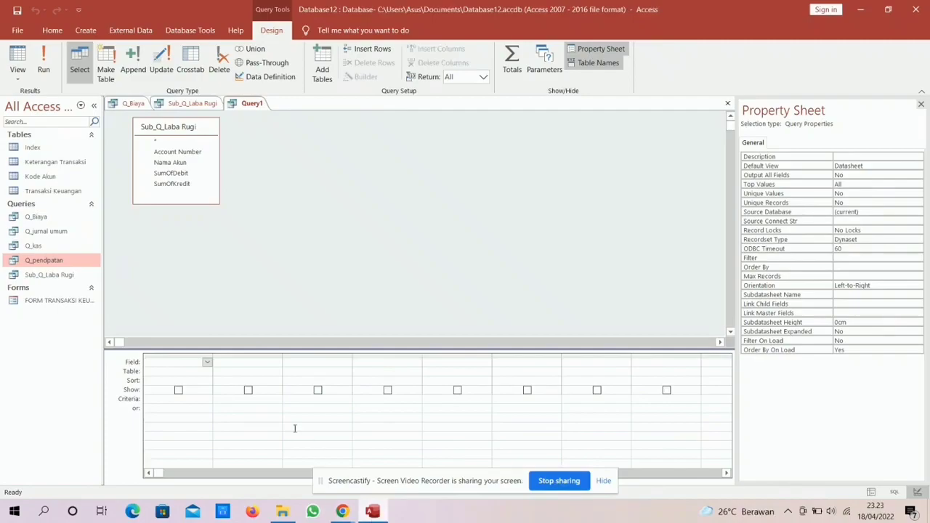
# Enter a calculated field named Laba/Rugi bersih in the first column that subtracts [SumOfDebit] from [SumOfKredit].
pyautogui.click(189, 366)
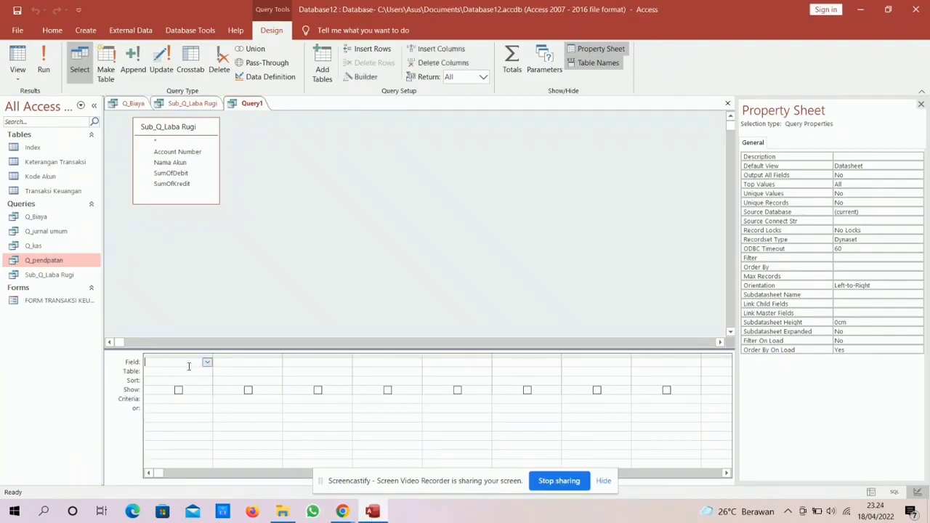
pyautogui.write('Laba')
pyautogui.write(':')
pyautogui.write('Rugi')
pyautogui.write(' bersih')
pyautogui.write(':')
pyautogui.write('[S')
pyautogui.write('um')
pyautogui.write('Of')
pyautogui.write('K')
pyautogui.write('redit]')
pyautogui.write('+[Sum')
pyautogui.write('OfDeb')
pyautogui.press('BackSpace')
pyautogui.press('BackSpace')
pyautogui.write('-')
pyautogui.press('BackSpace')
pyautogui.write('=')
pyautogui.press('BackSpace')
pyautogui.write('-')
pyautogui.press('Left')
pyautogui.press('Left')
pyautogui.press('Left')
pyautogui.press('Left')
pyautogui.press('Left')
pyautogui.press('Left')
pyautogui.press('Left')
pyautogui.press('Left')
pyautogui.press('Left')
pyautogui.press('Left')
pyautogui.press('Left')
pyautogui.press('Left')
pyautogui.press('Left')
pyautogui.press('Left')
pyautogui.write(':')
# Add the Total row to the design grid, then show the Laba/Rugi bersih field with its total set to Sum.
pyautogui.click(178, 391)
pyautogui.click(514, 58)
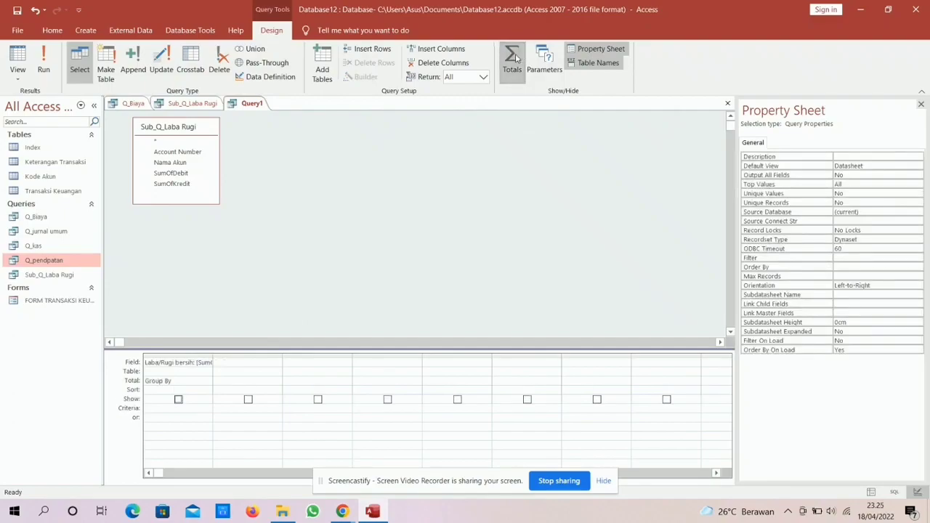
pyautogui.click(178, 399)
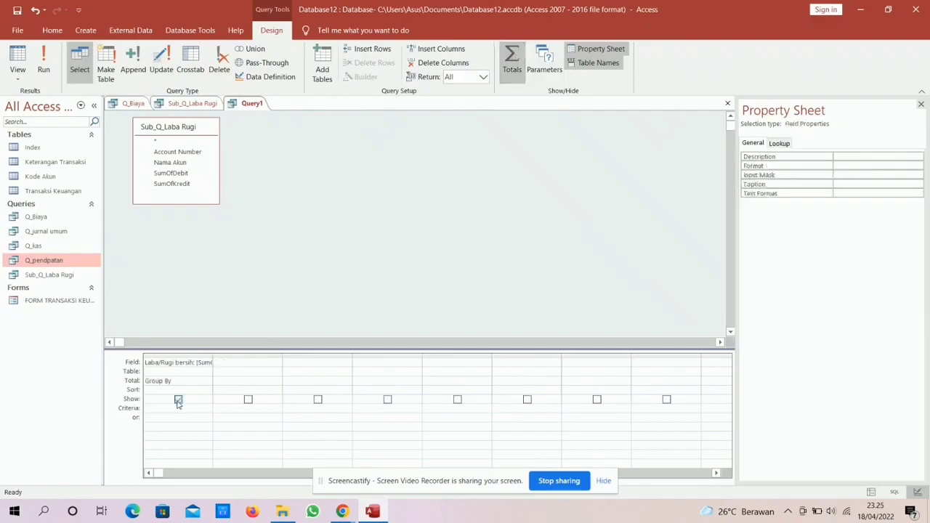
pyautogui.click(183, 380)
pyautogui.click(207, 381)
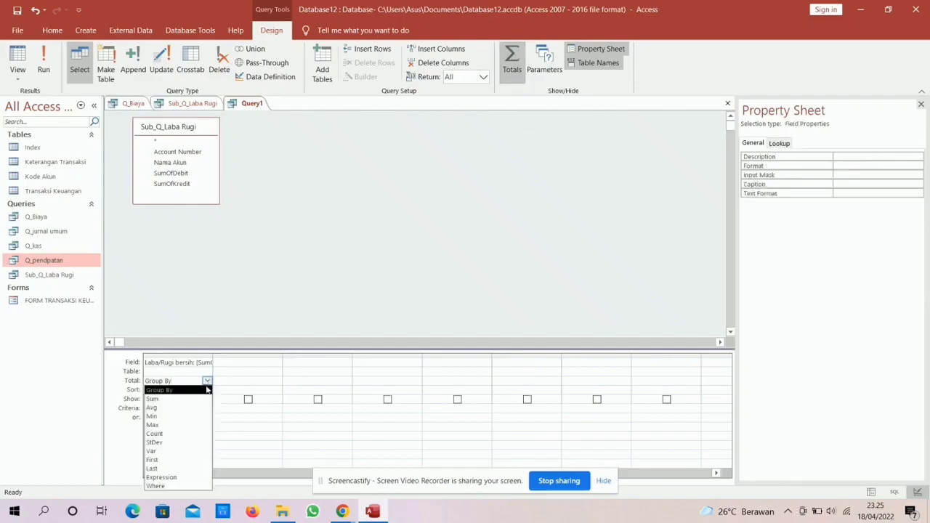
pyautogui.click(194, 404)
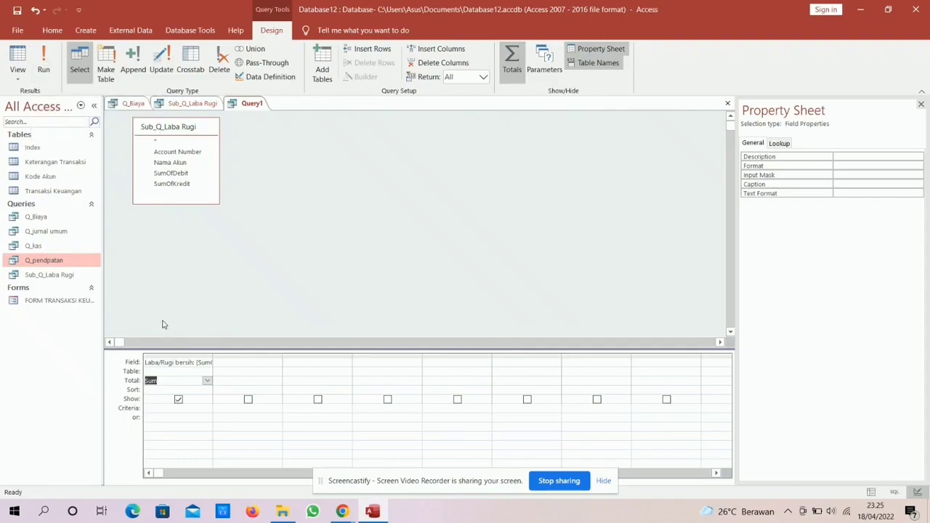
# Save the query as "Q_laba rugi" and run it.
pyautogui.hotkey('ctrl', 's')
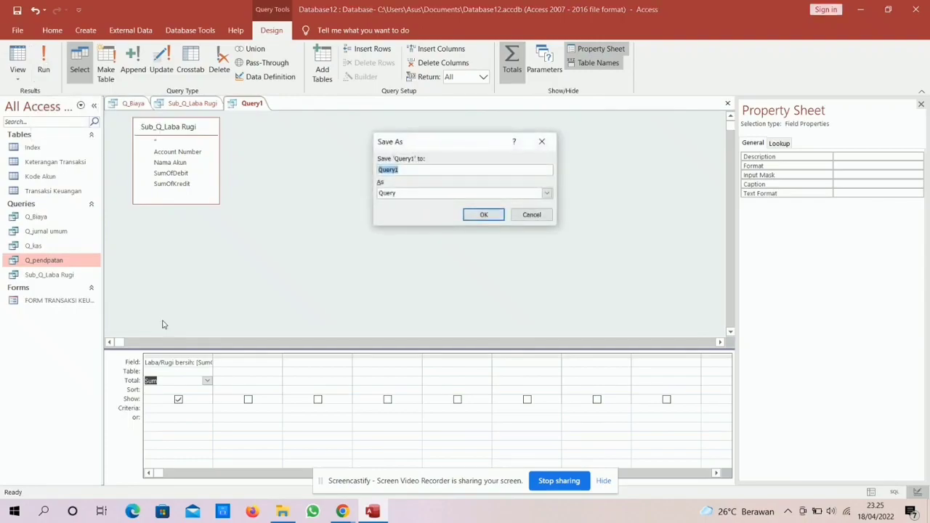
pyautogui.write('Q_laba rugi')
pyautogui.press('Return')
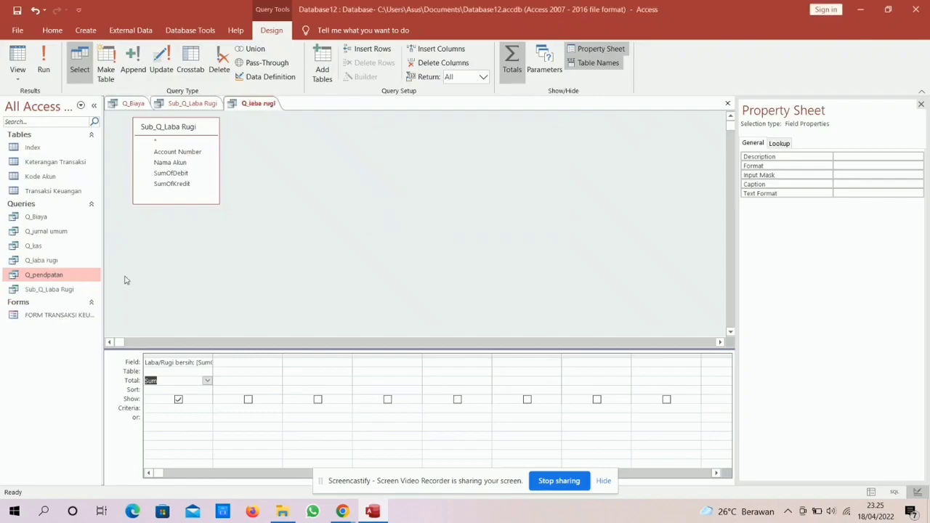
pyautogui.click(46, 72)
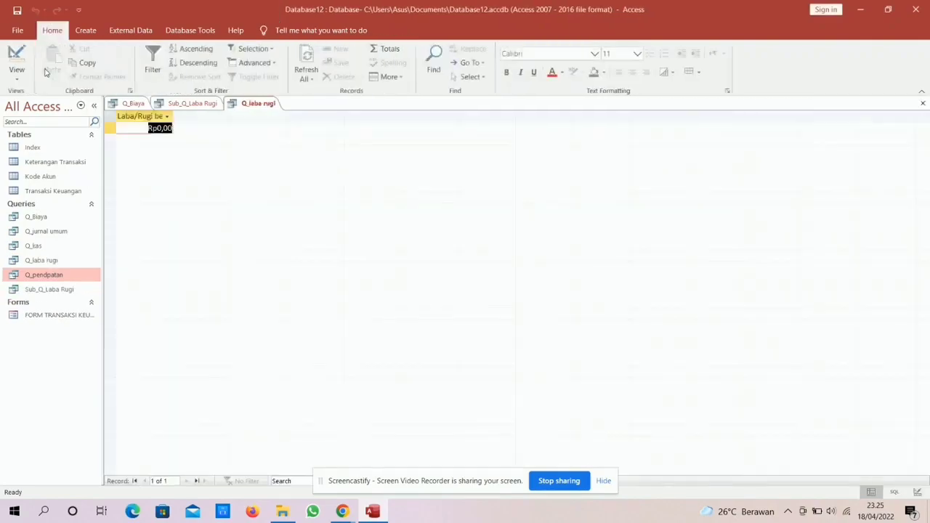
pyautogui.click(172, 125)
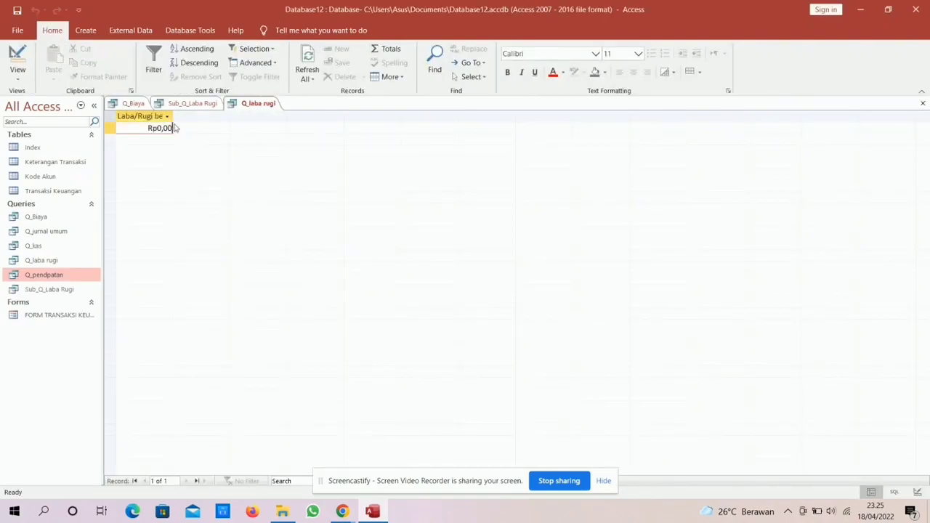